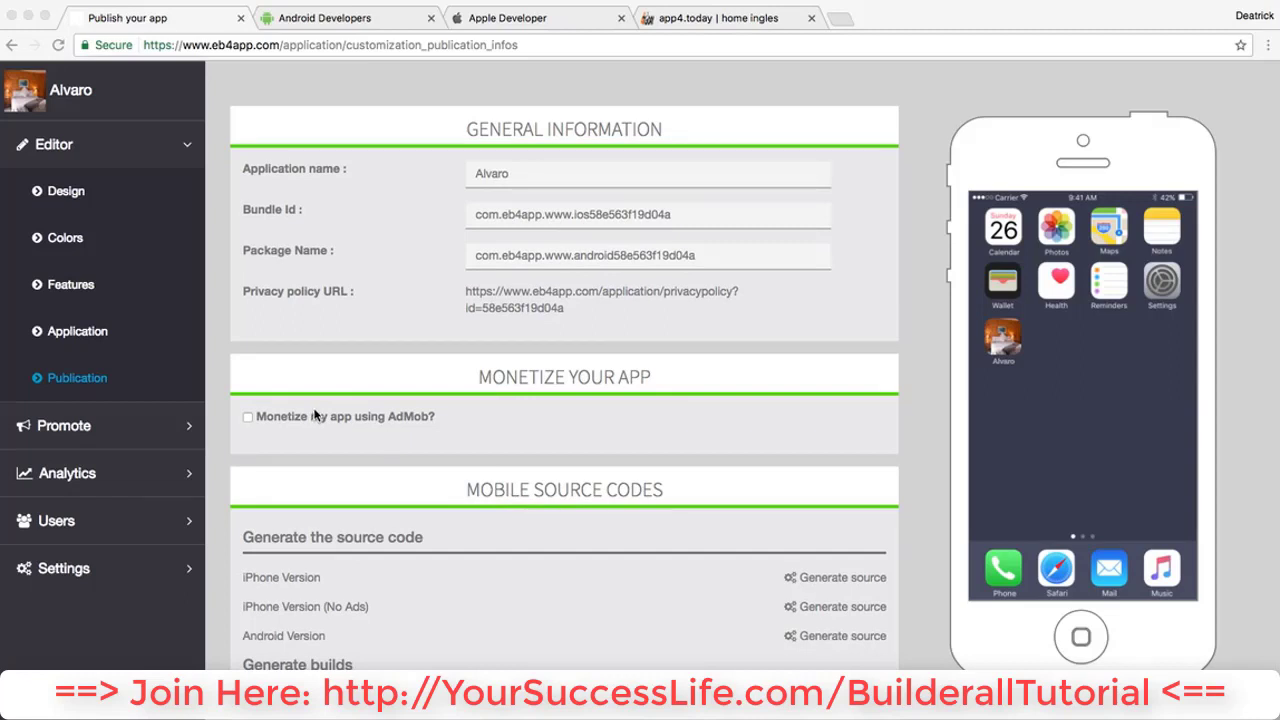
scroll(417, 281, "up", 3)
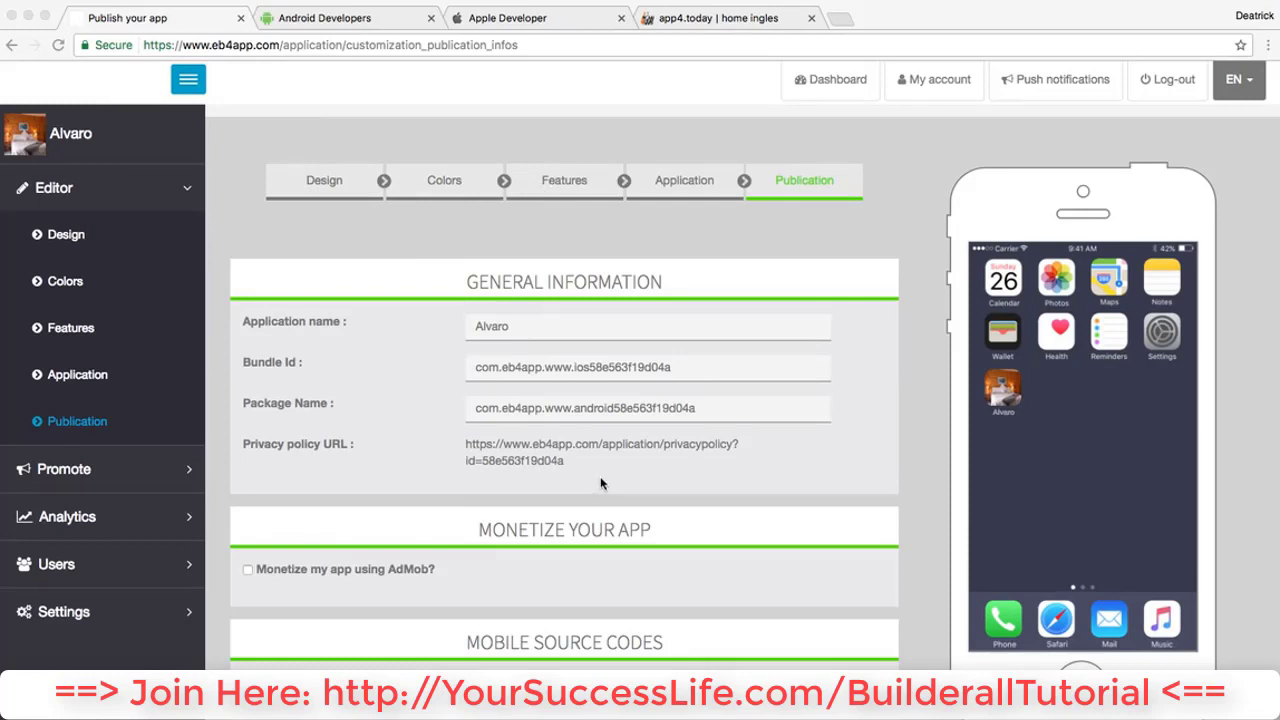
scroll(600, 480, "down", 3)
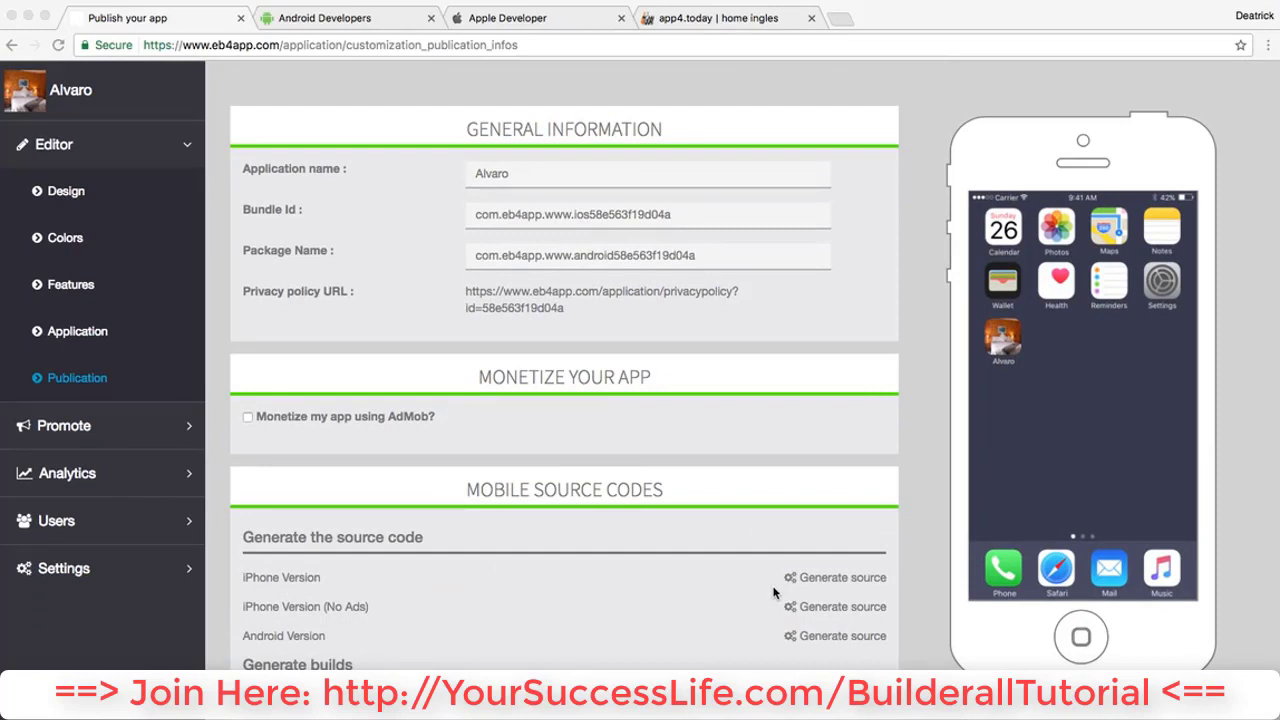
scroll(796, 578, "down", 1)
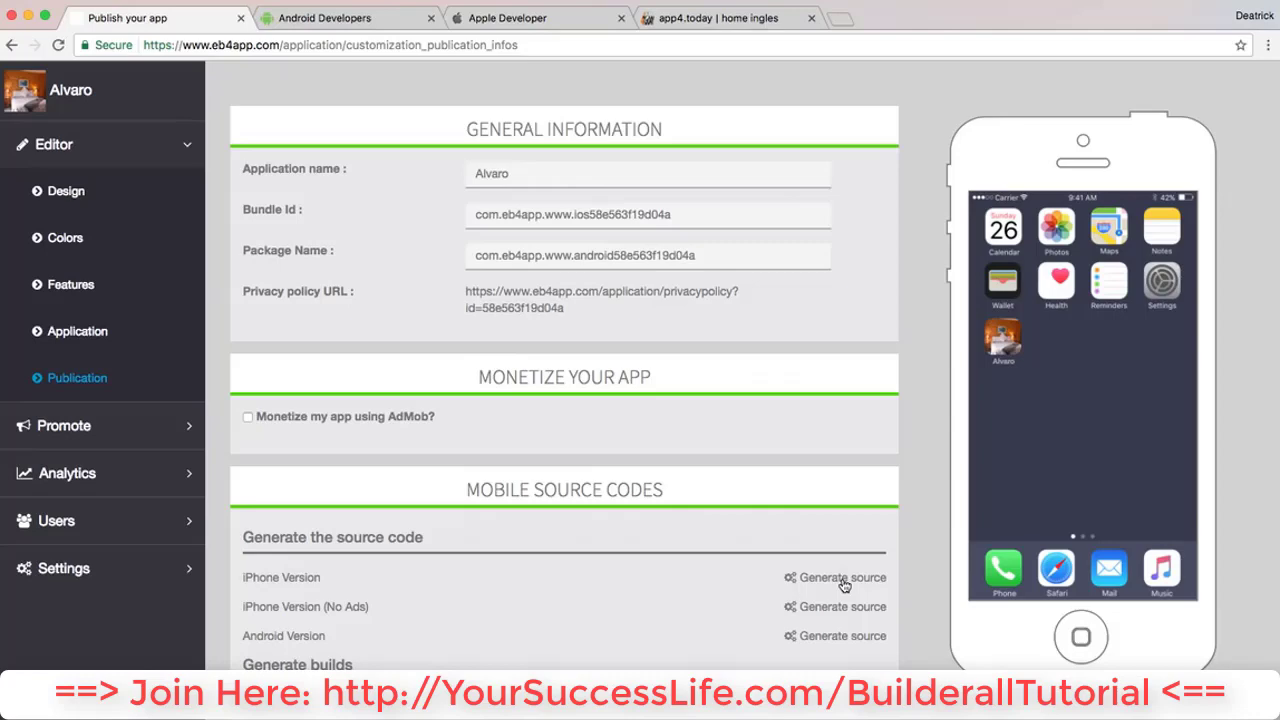
Step: Queue the iPhone Version source code for generation so it shows Queued 50/50
left_click(843, 581)
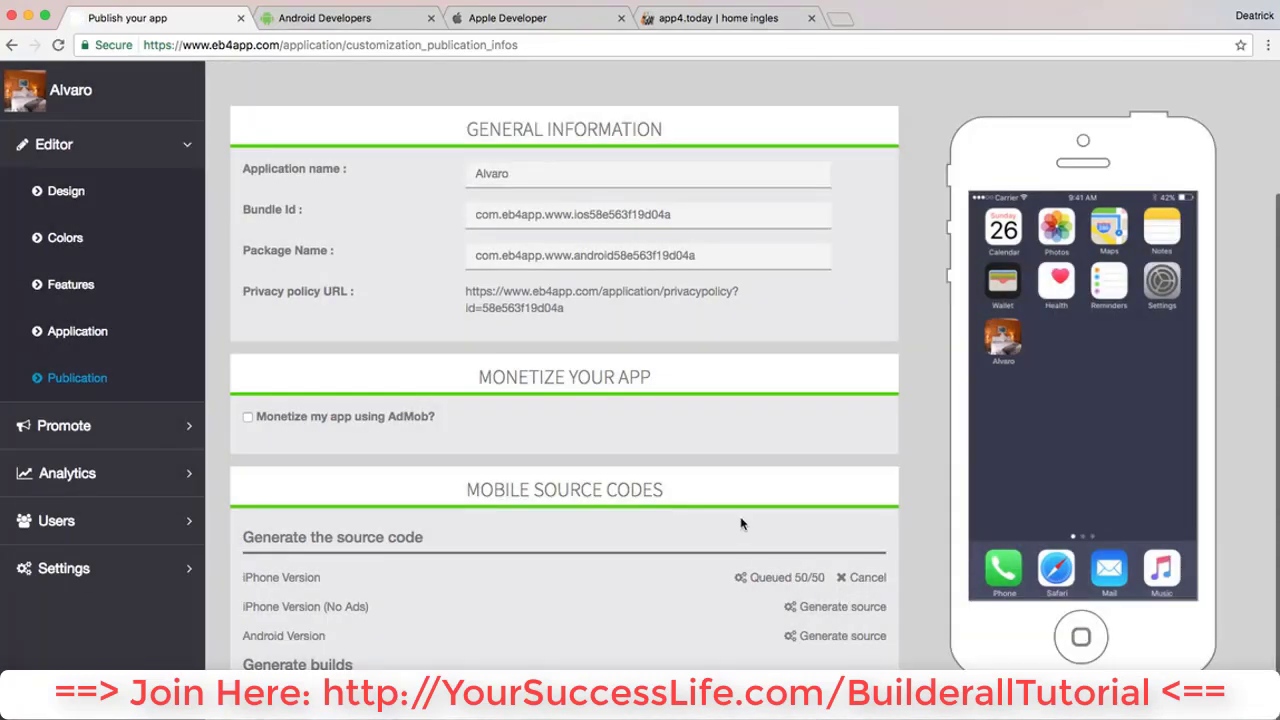
left_click(522, 44)
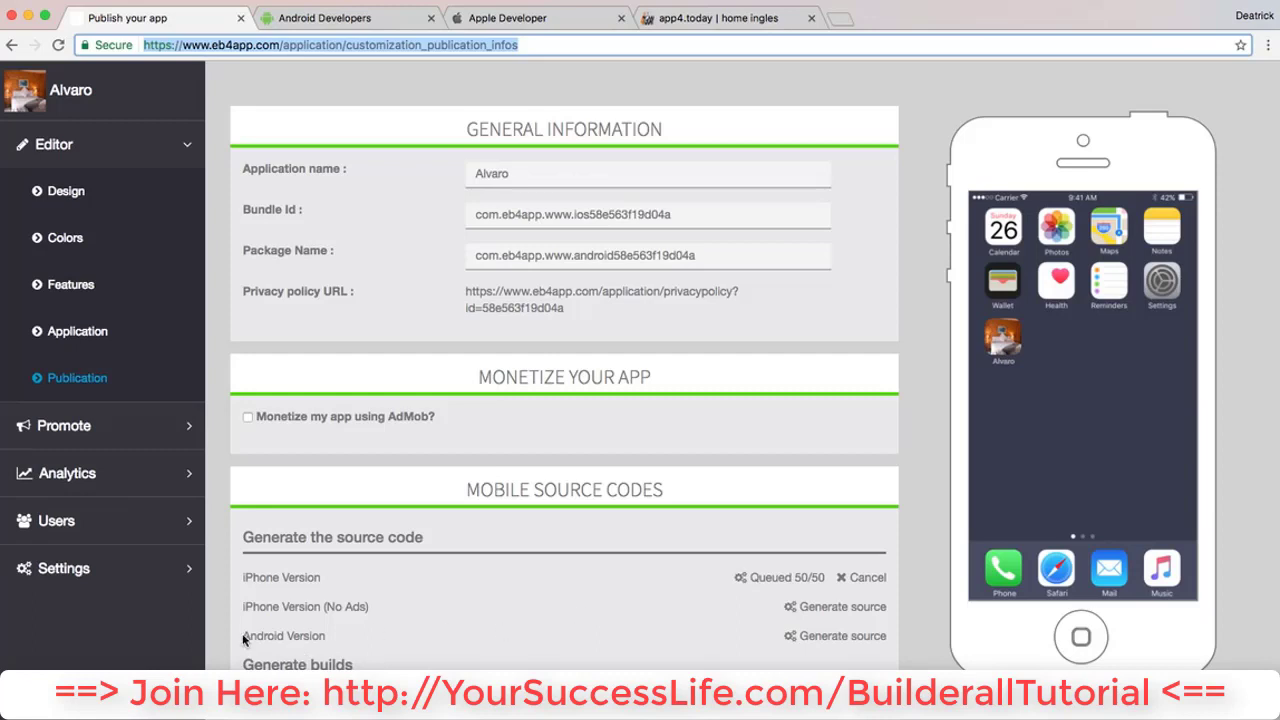
left_click_drag(244, 640, 329, 642)
left_click(340, 664)
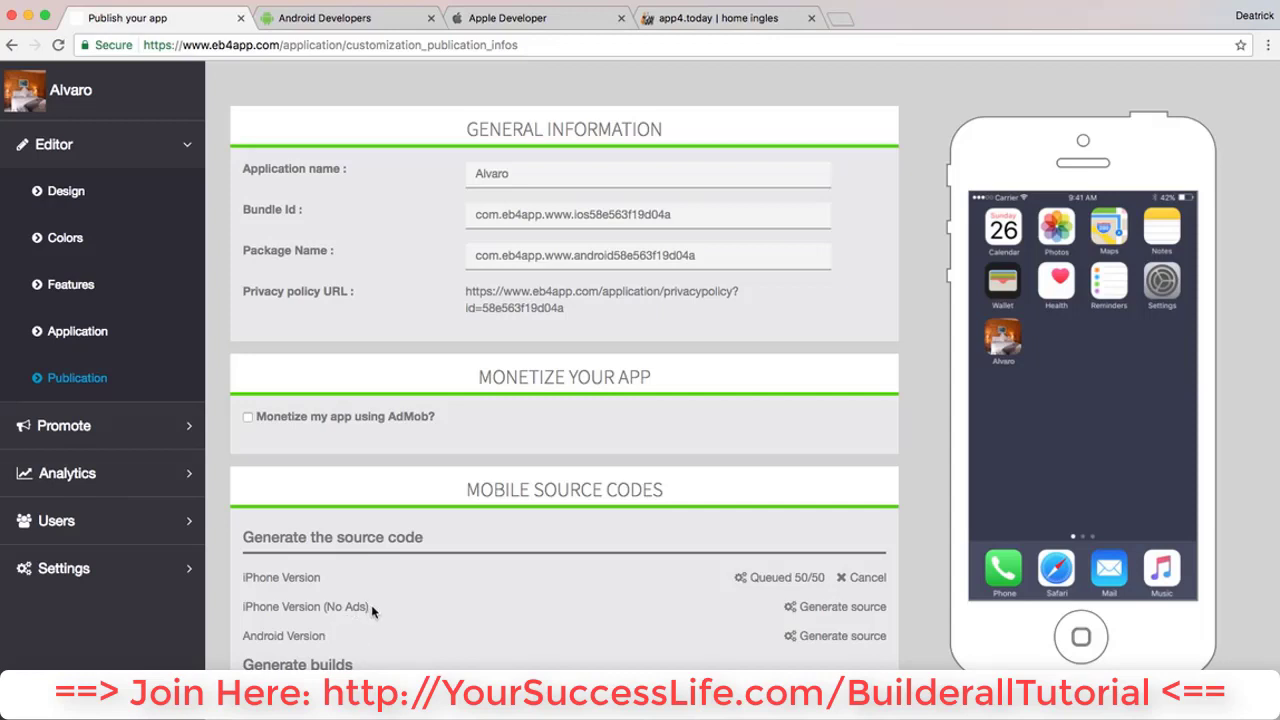
left_click_drag(368, 606, 240, 577)
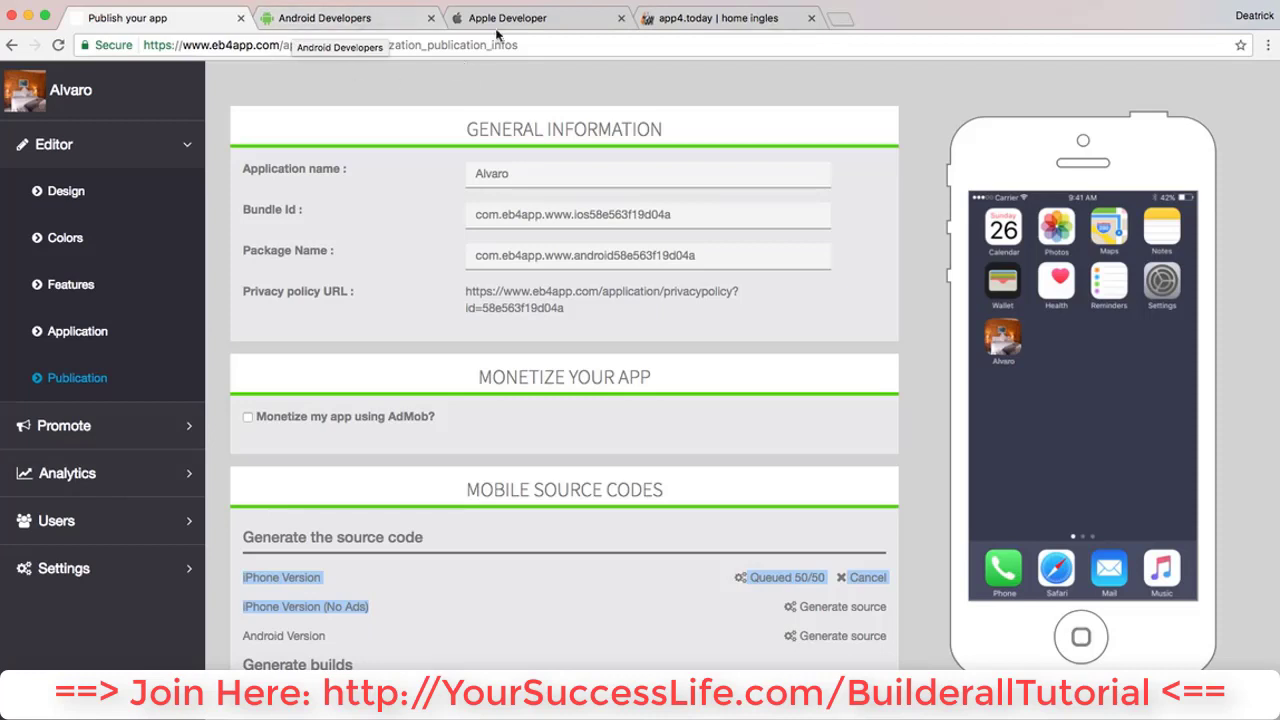
Step: Open Google Play Console from the Android Developers site and view All applications from the top
left_click(372, 18)
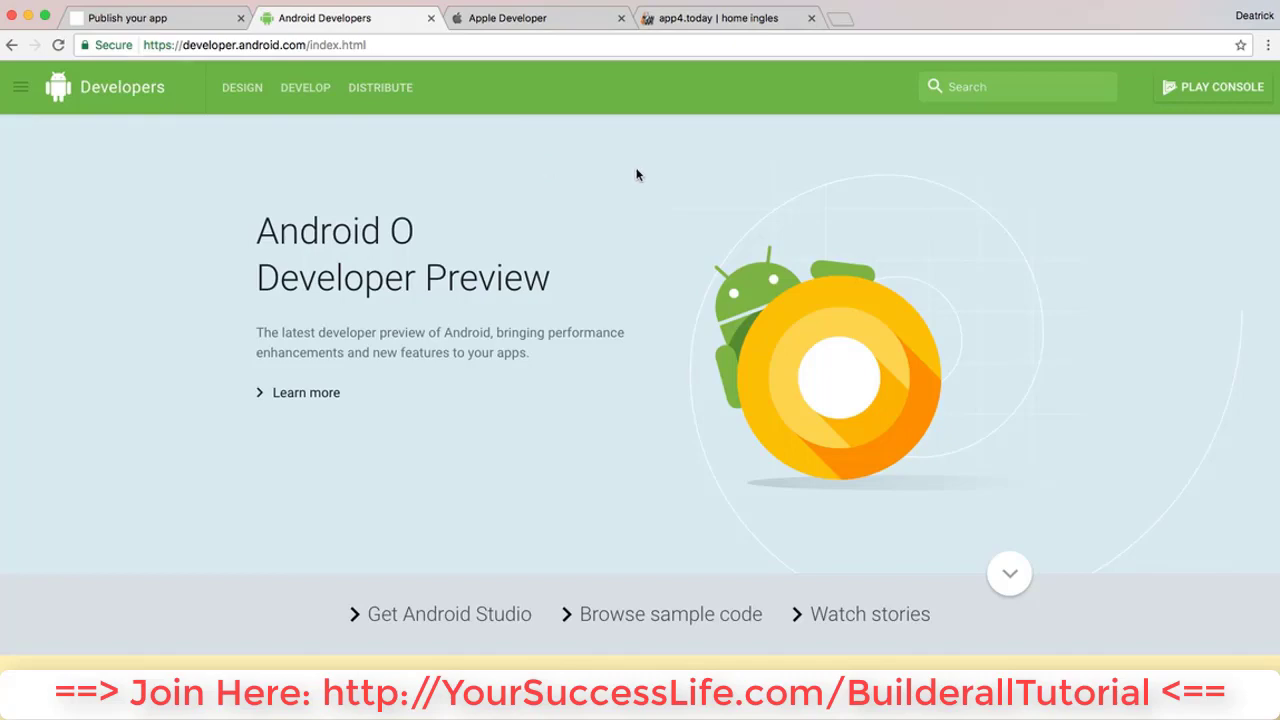
left_click(1203, 100)
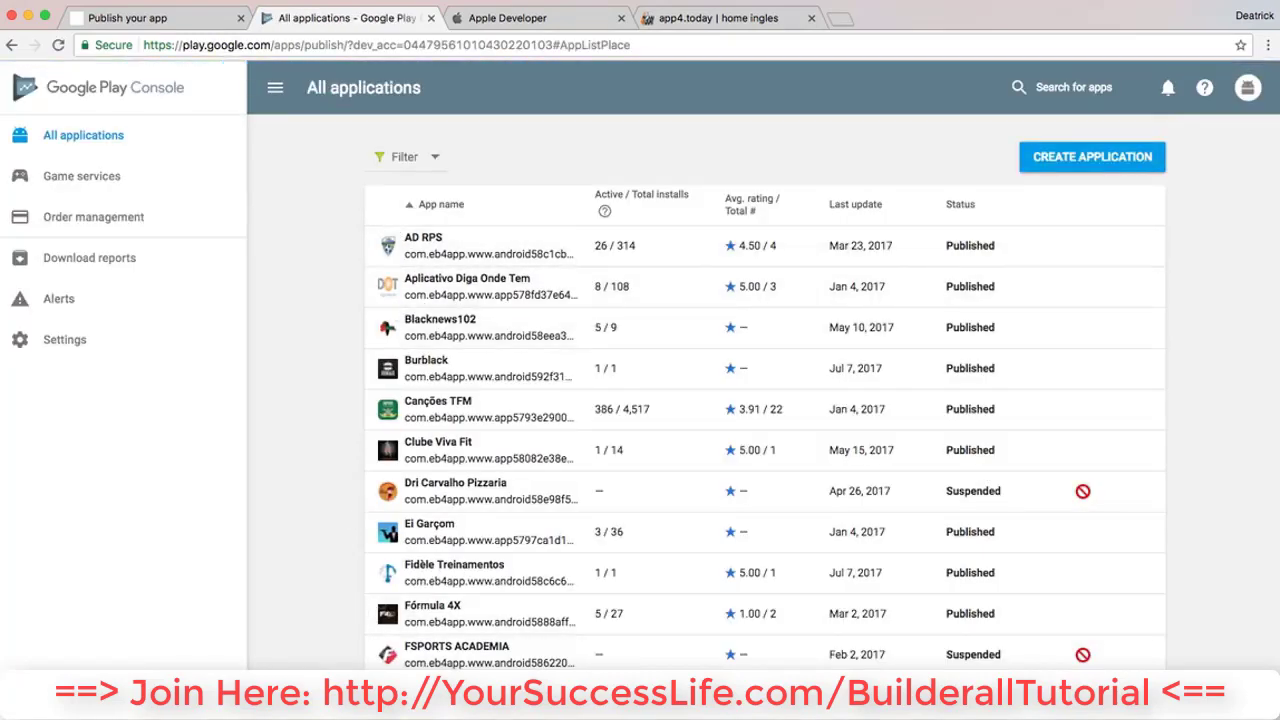
scroll(640, 400, "down", 3)
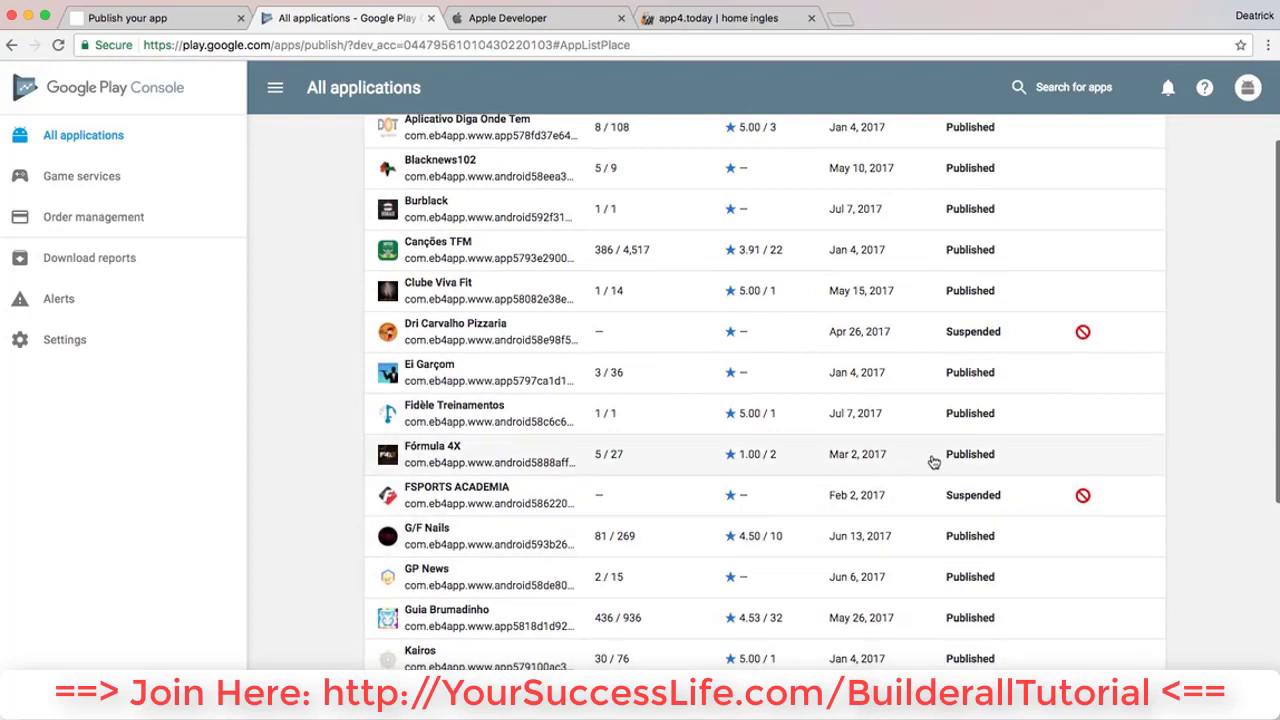
scroll(940, 456, "up", 2)
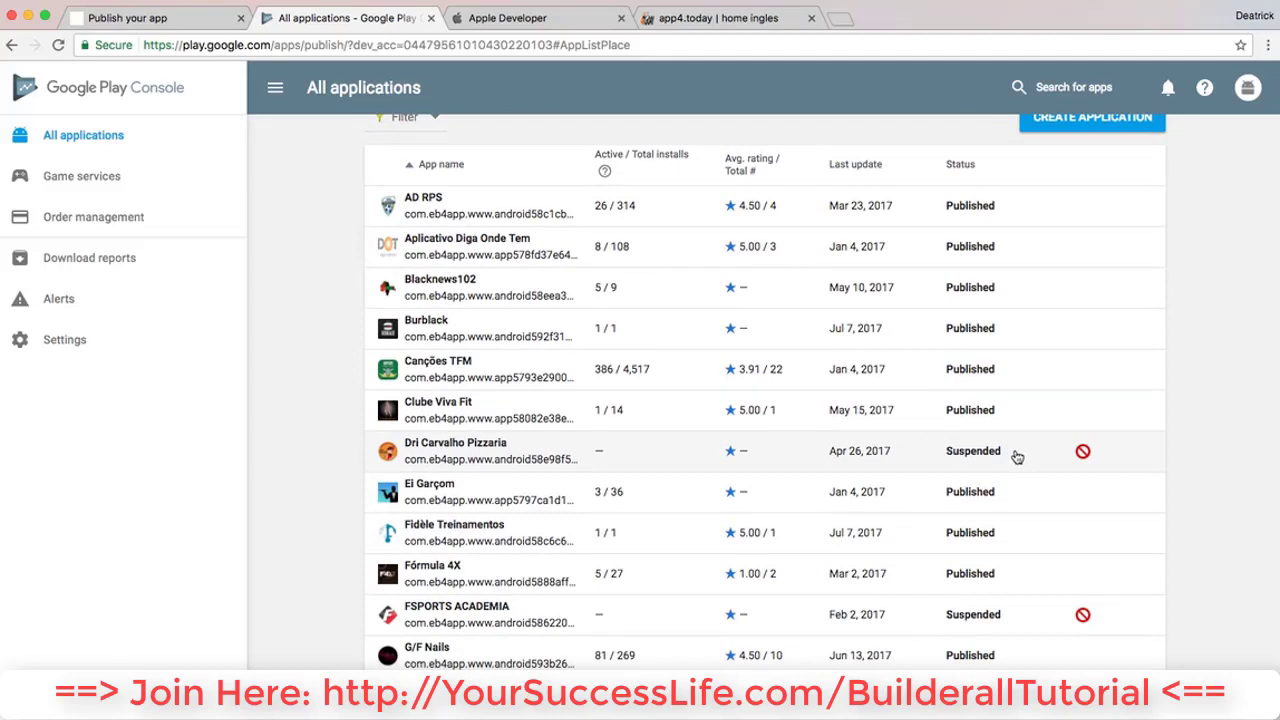
scroll(1014, 455, "up", 1)
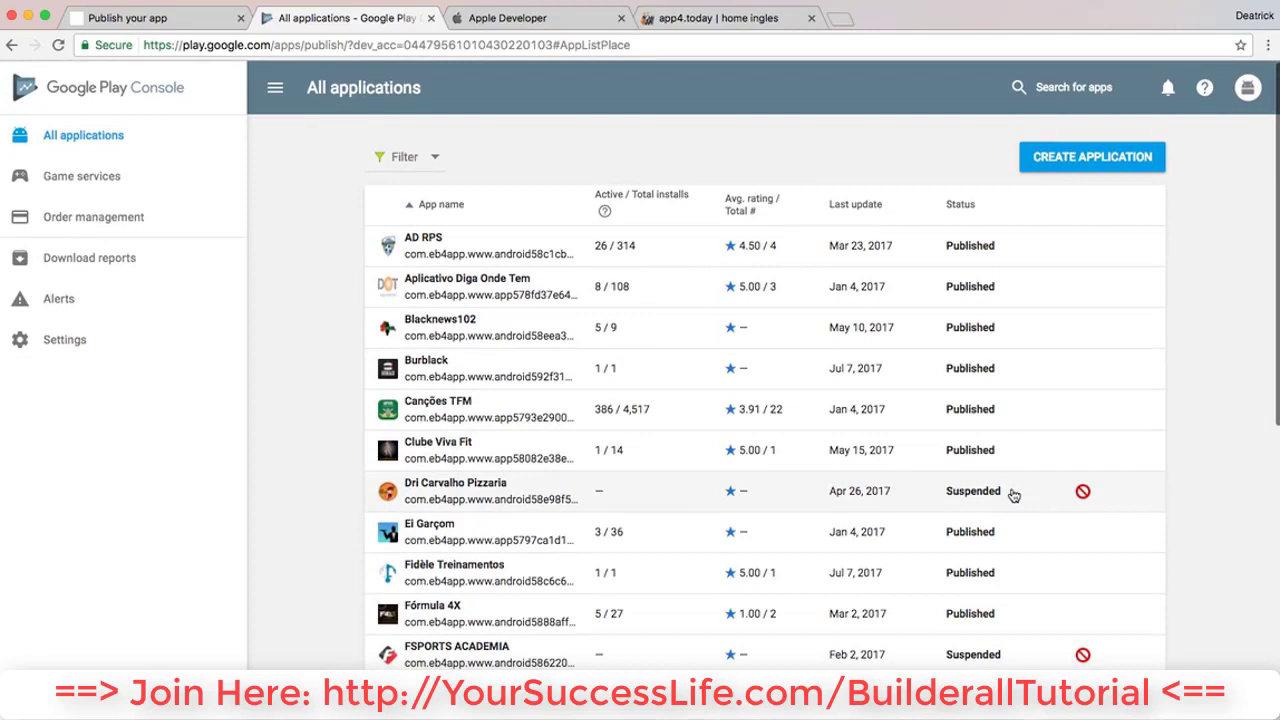
Step: Create a new Play Console application titled 'Tutorial'
left_click(1055, 157)
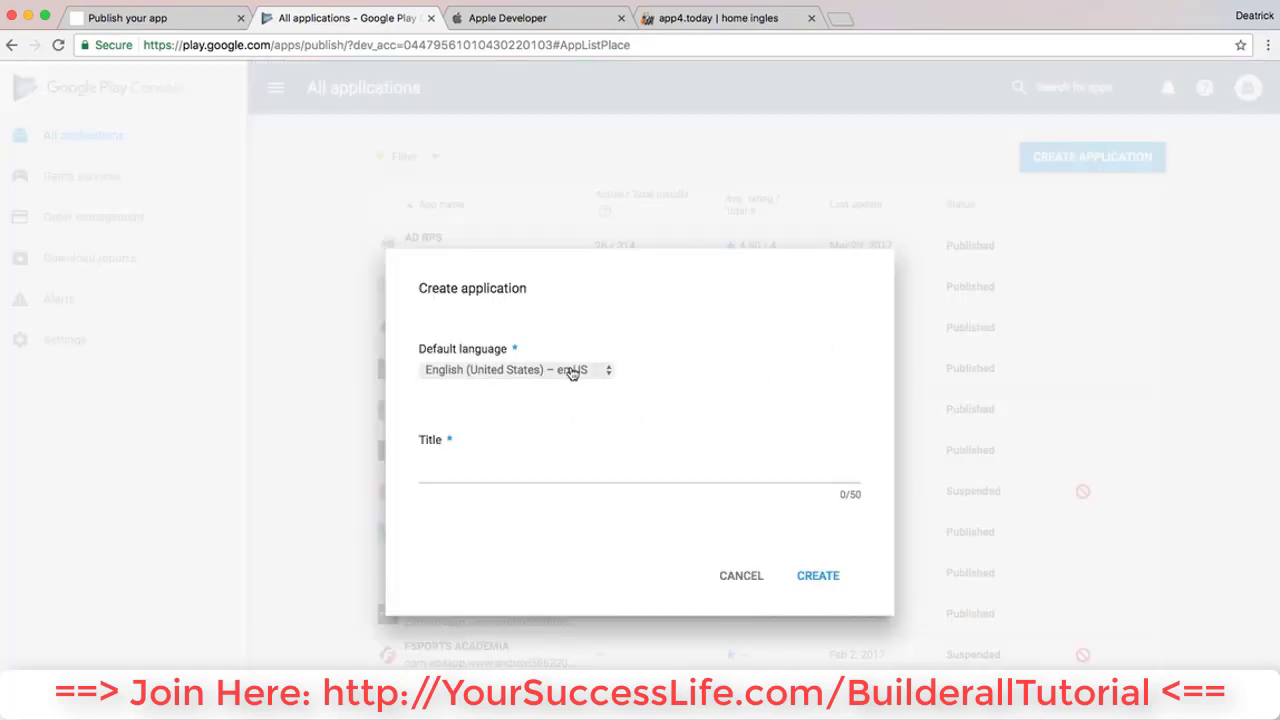
left_click(526, 472)
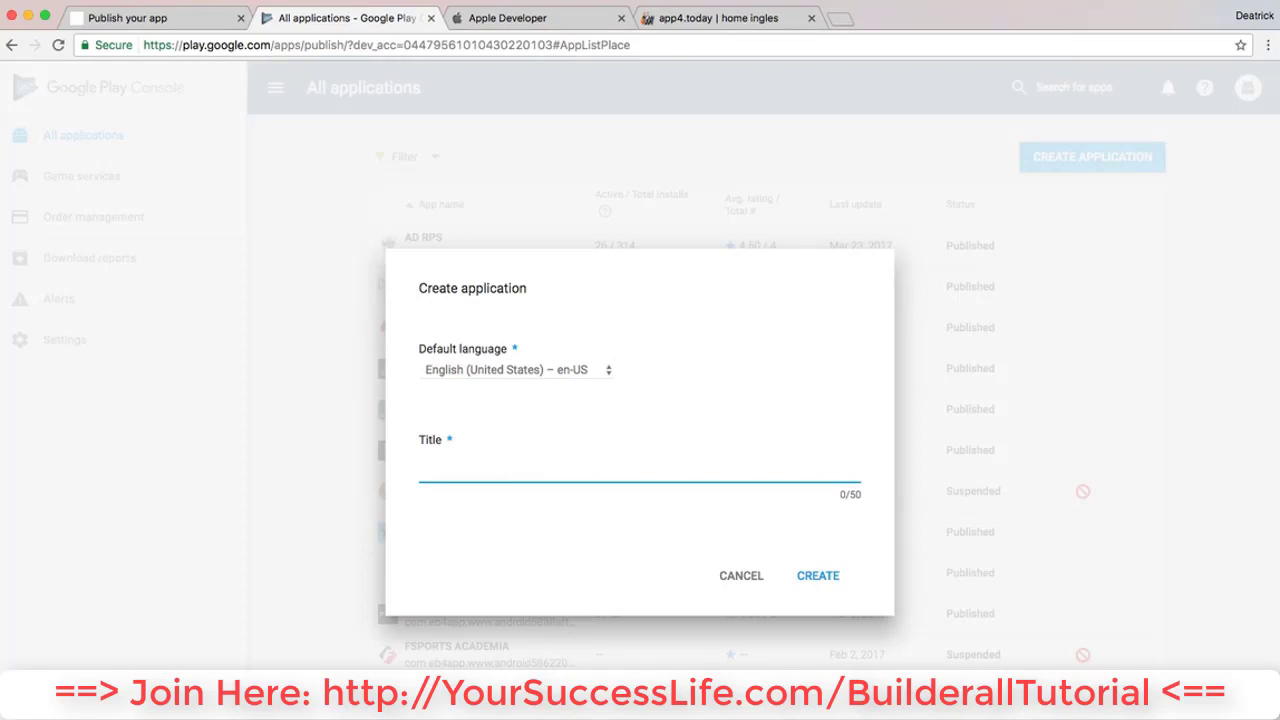
type("Tutorial")
left_click(818, 576)
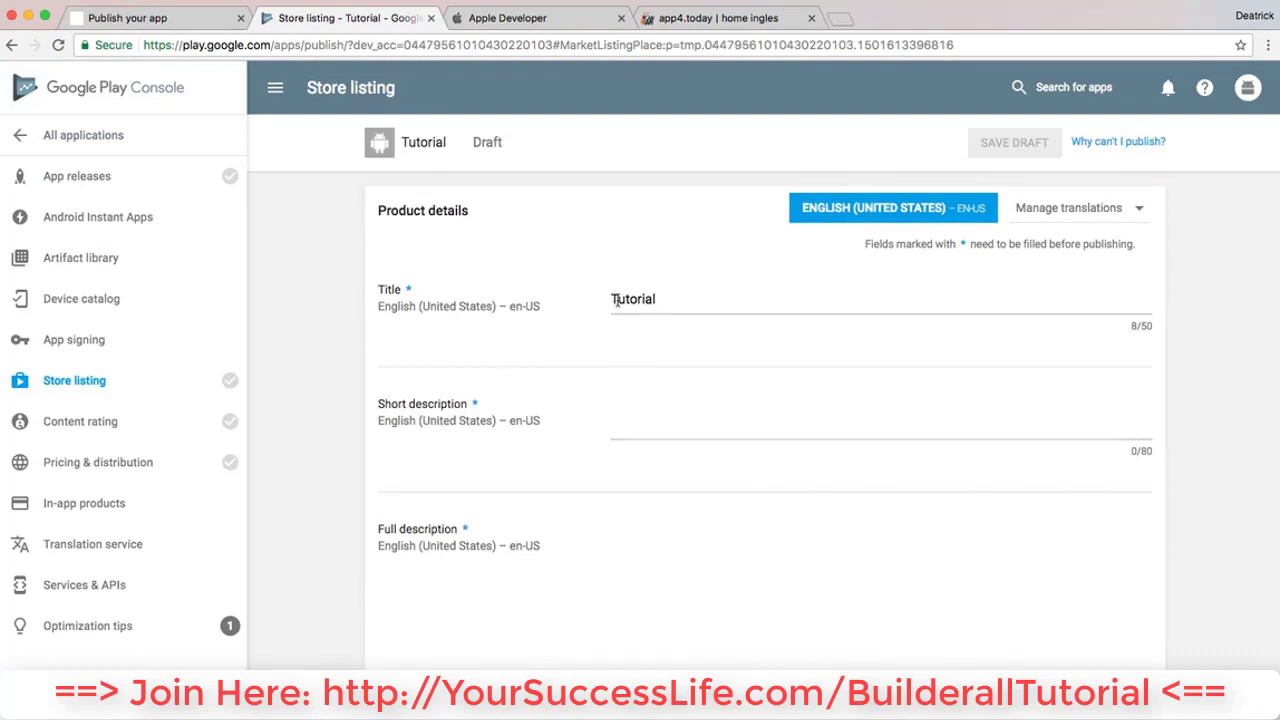
Step: Review the Tutorial store listing and go to its App releases section
scroll(572, 443, "down", 4)
scroll(572, 443, "up", 3)
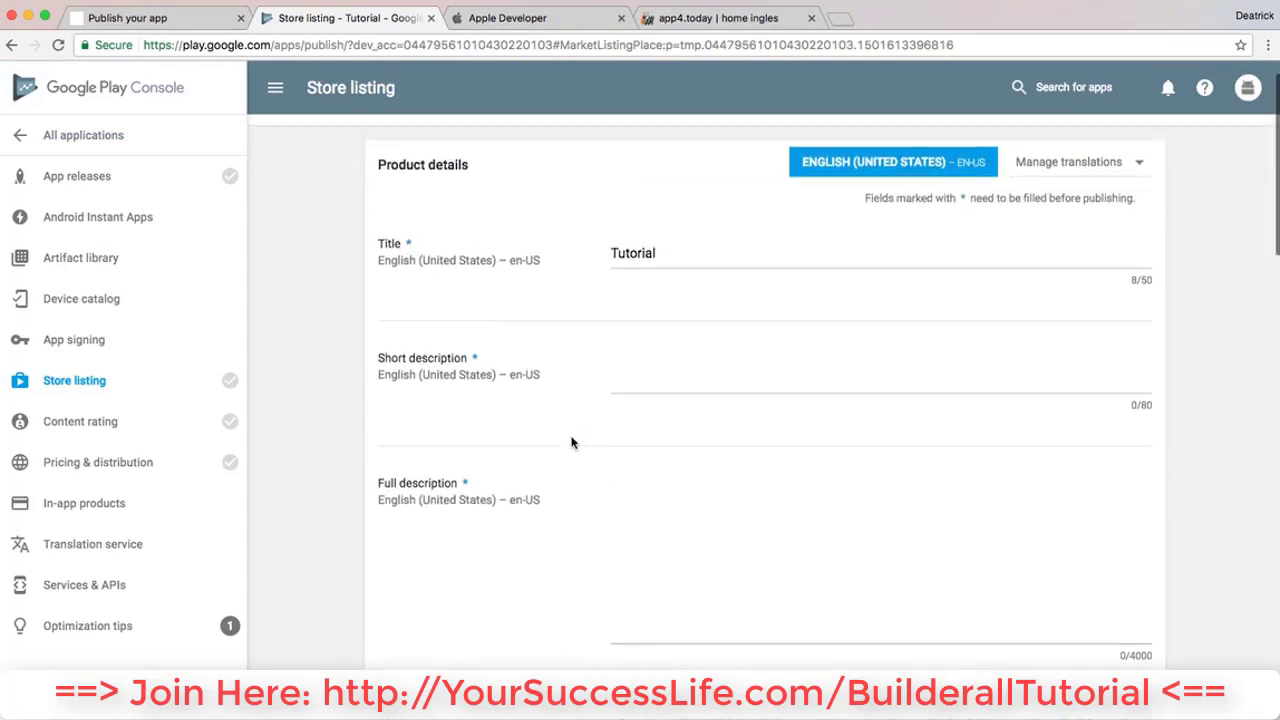
scroll(572, 443, "down", 2)
scroll(572, 443, "up", 2)
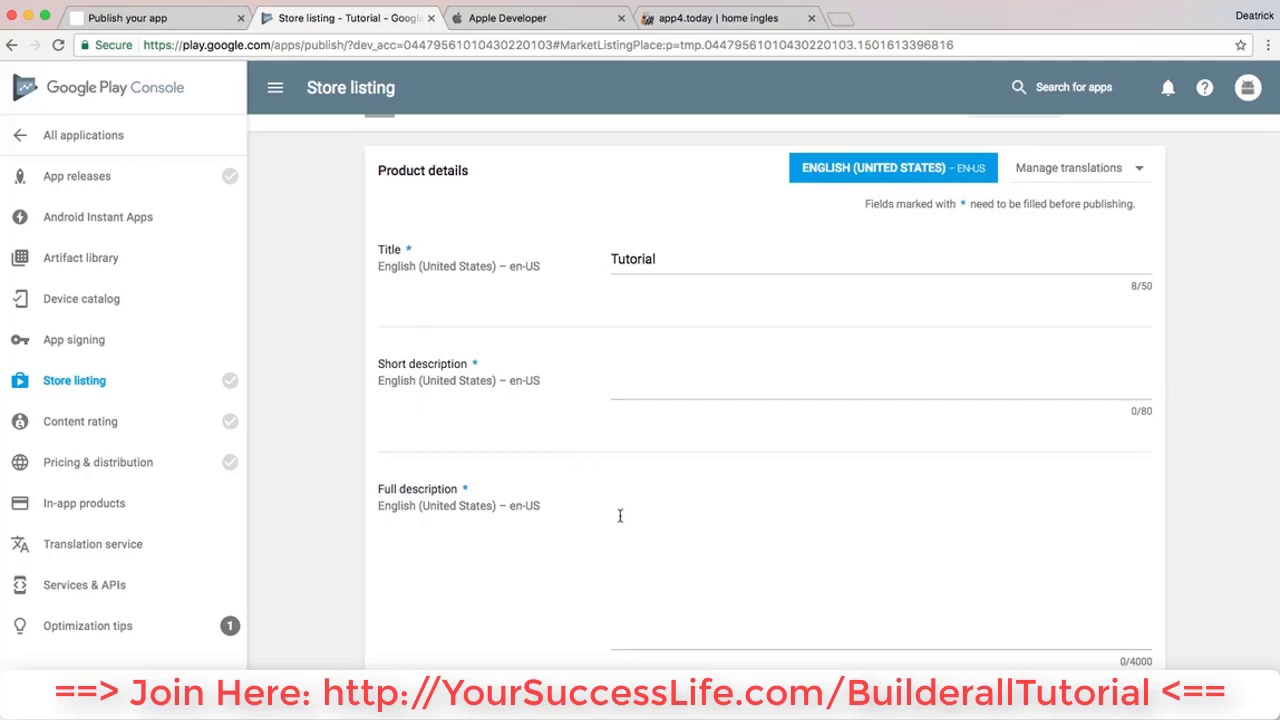
scroll(620, 514, "down", 5)
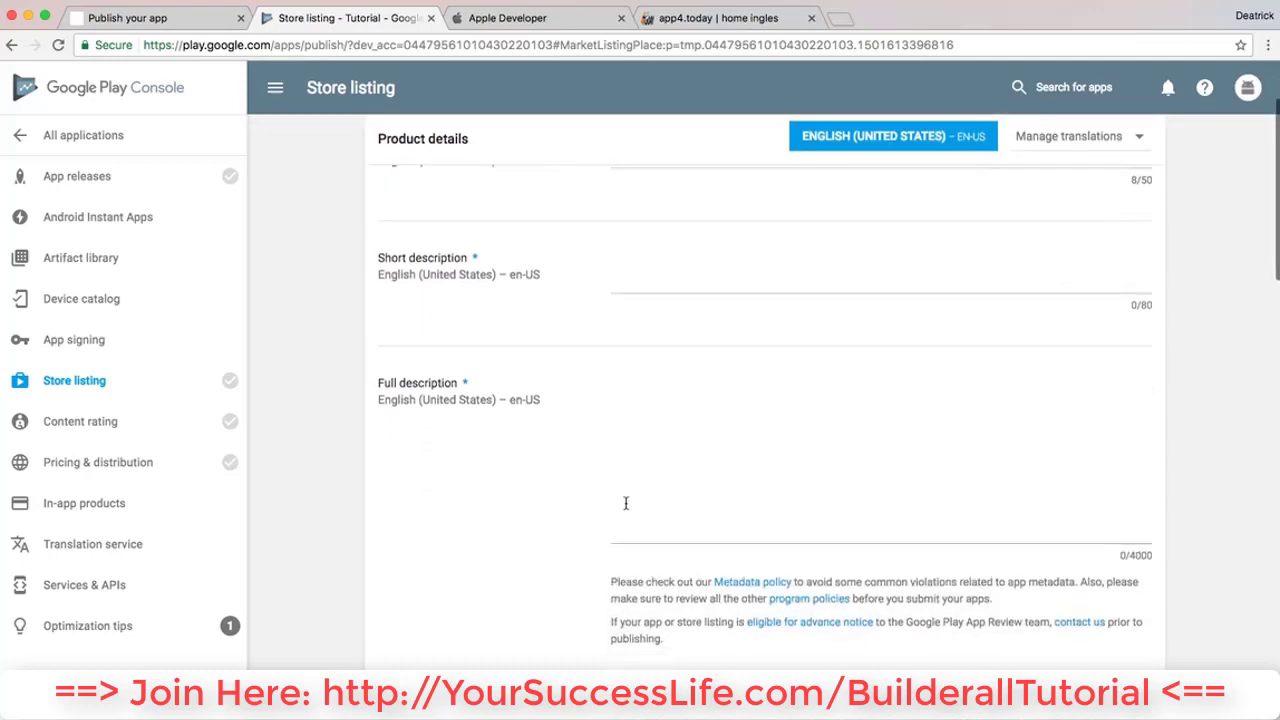
scroll(622, 510, "down", 4)
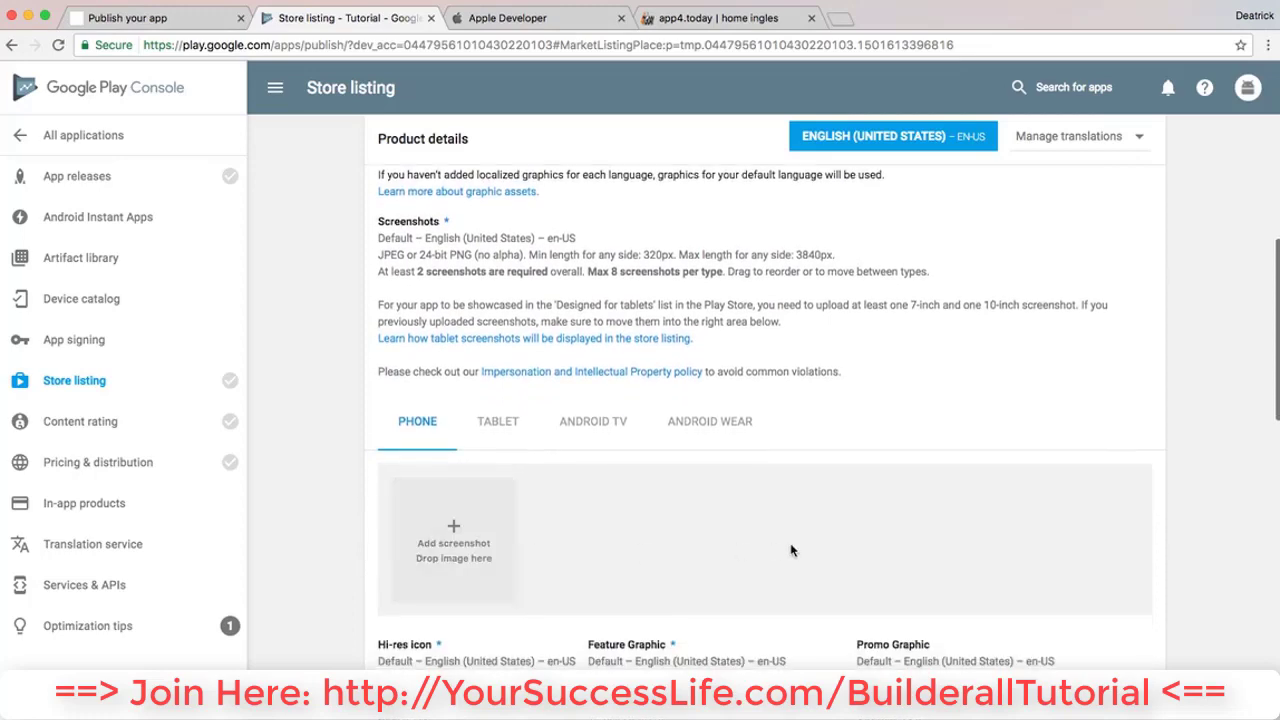
scroll(555, 440, "up", 5)
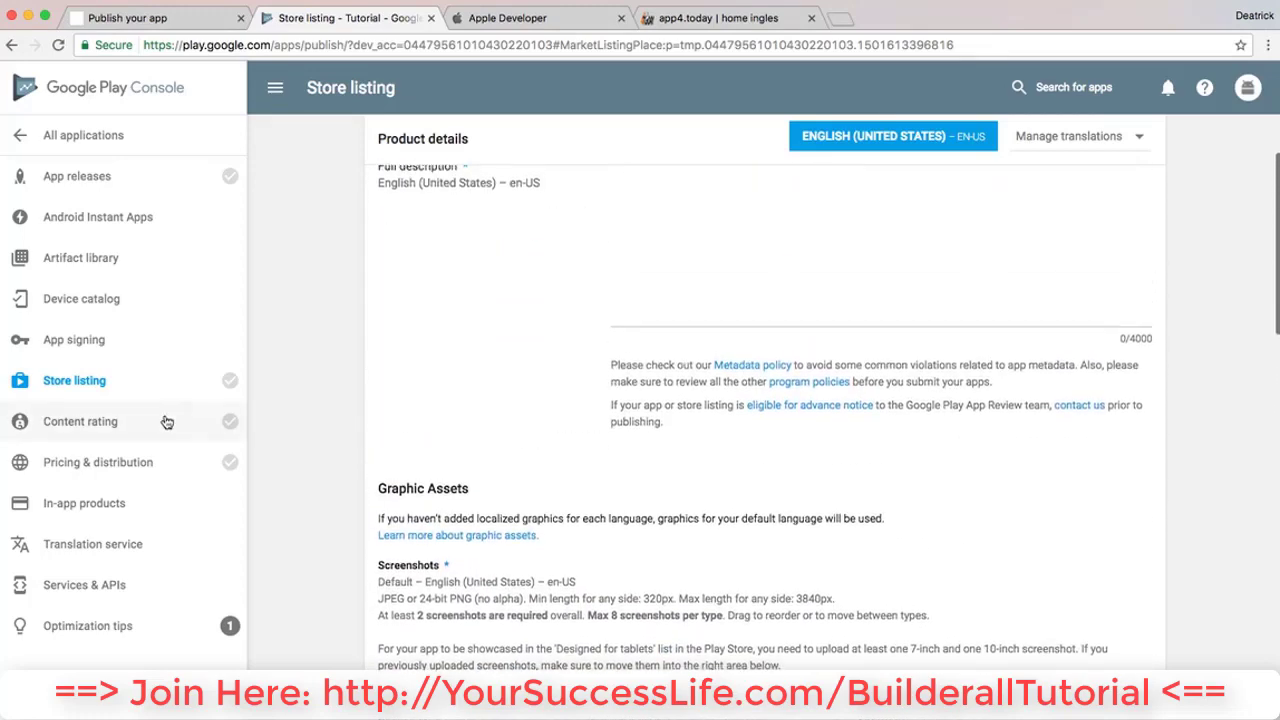
left_click(178, 186)
Step: Check eb4app's Publication page and Tutorial's App releases page, then move to Apple Developer
left_click(147, 18)
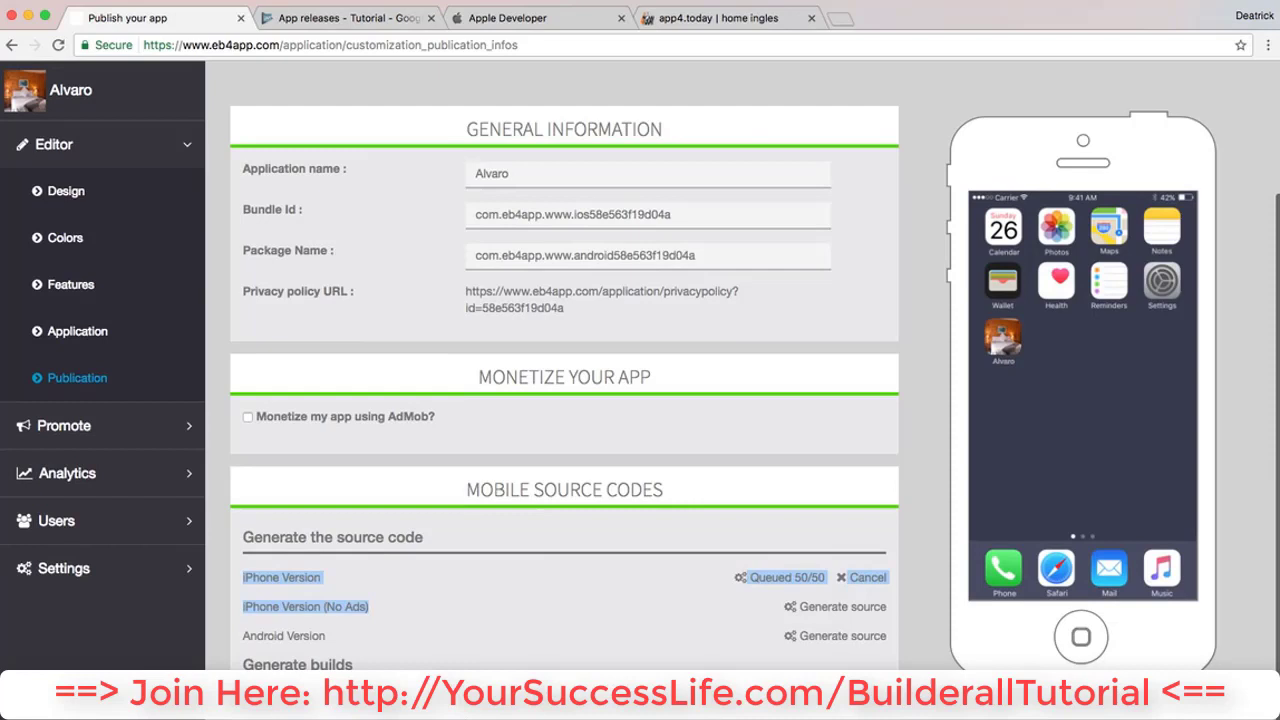
left_click(340, 18)
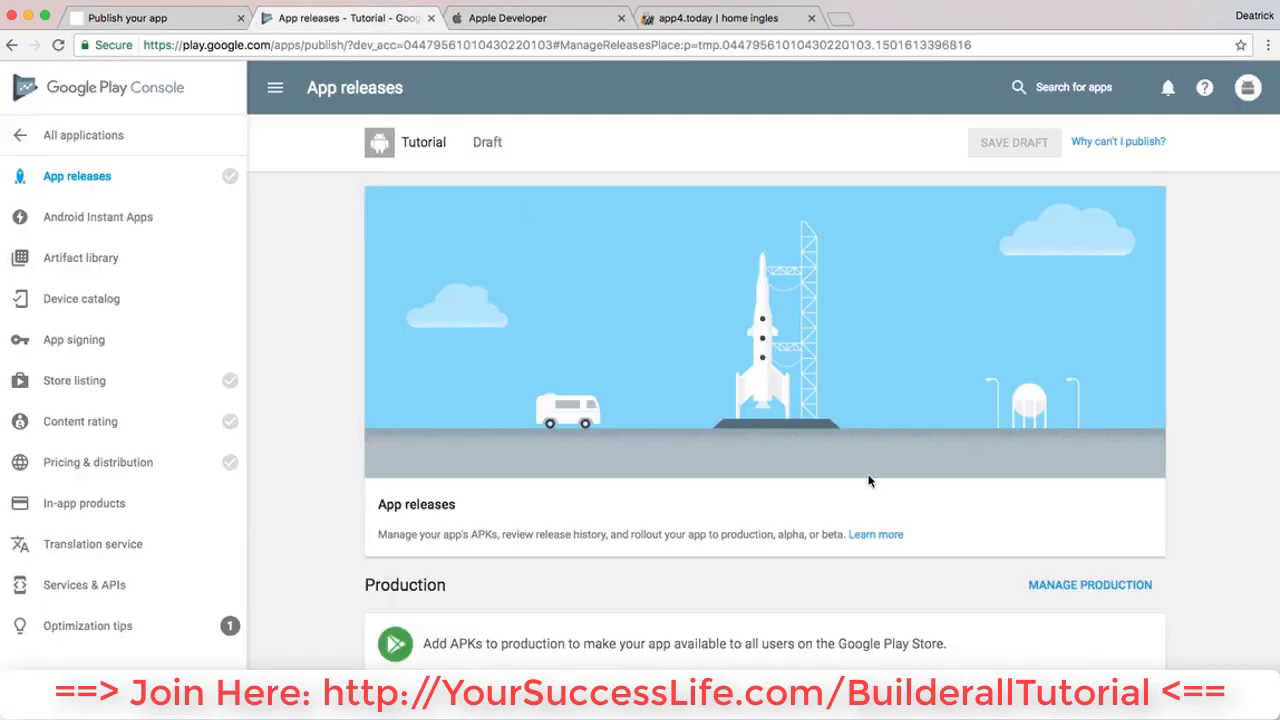
scroll(971, 500, "down", 2)
scroll(971, 500, "down", 1)
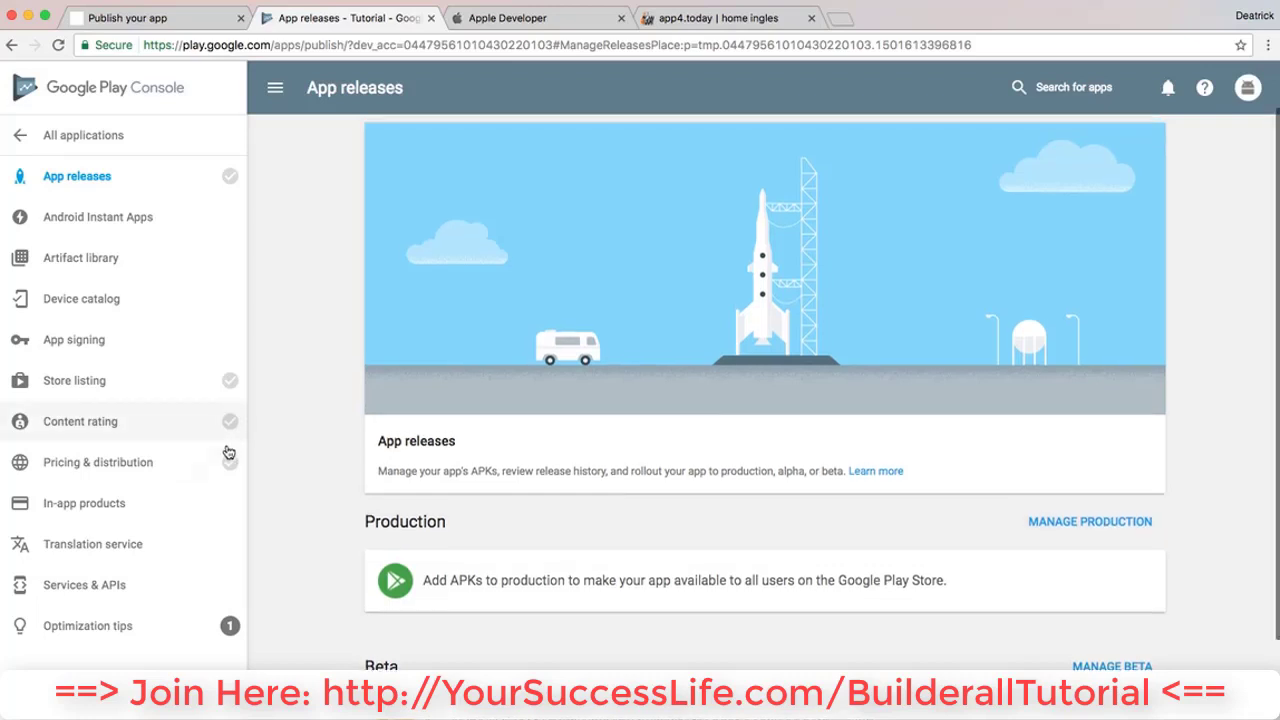
scroll(228, 452, "down", 1)
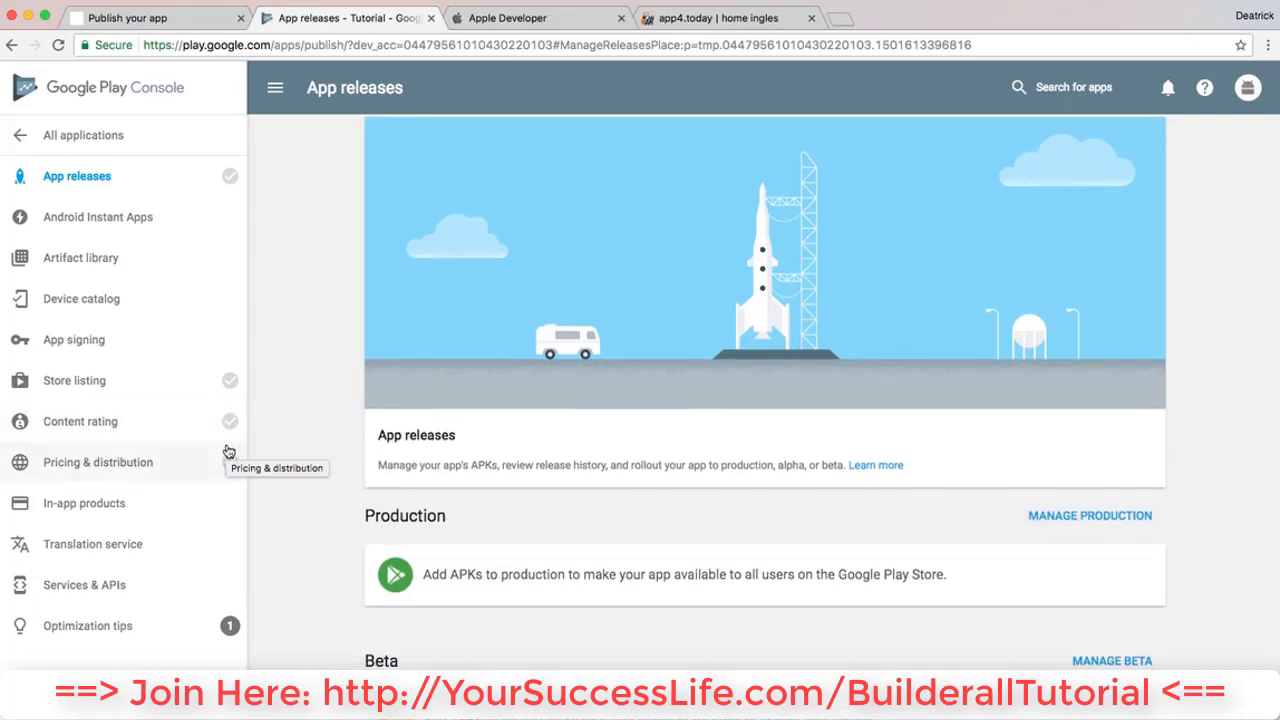
scroll(228, 452, "up", 1)
scroll(228, 452, "up", 1)
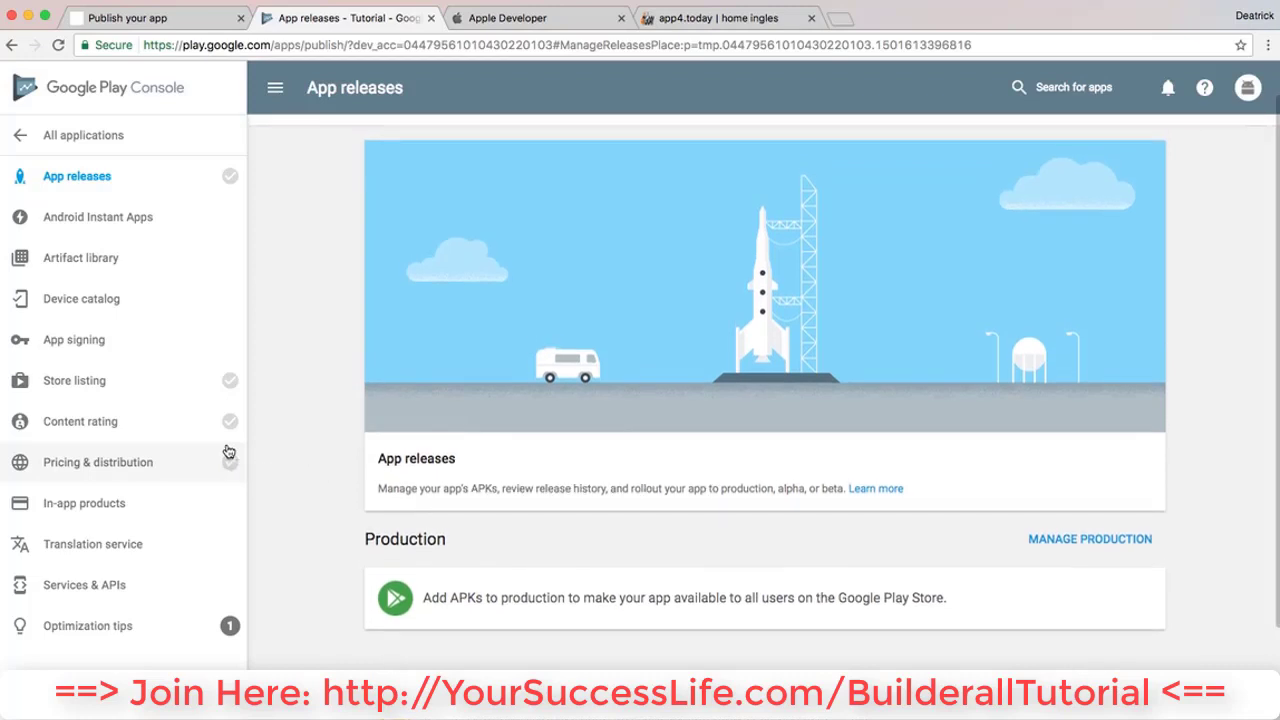
scroll(206, 474, "down", 1)
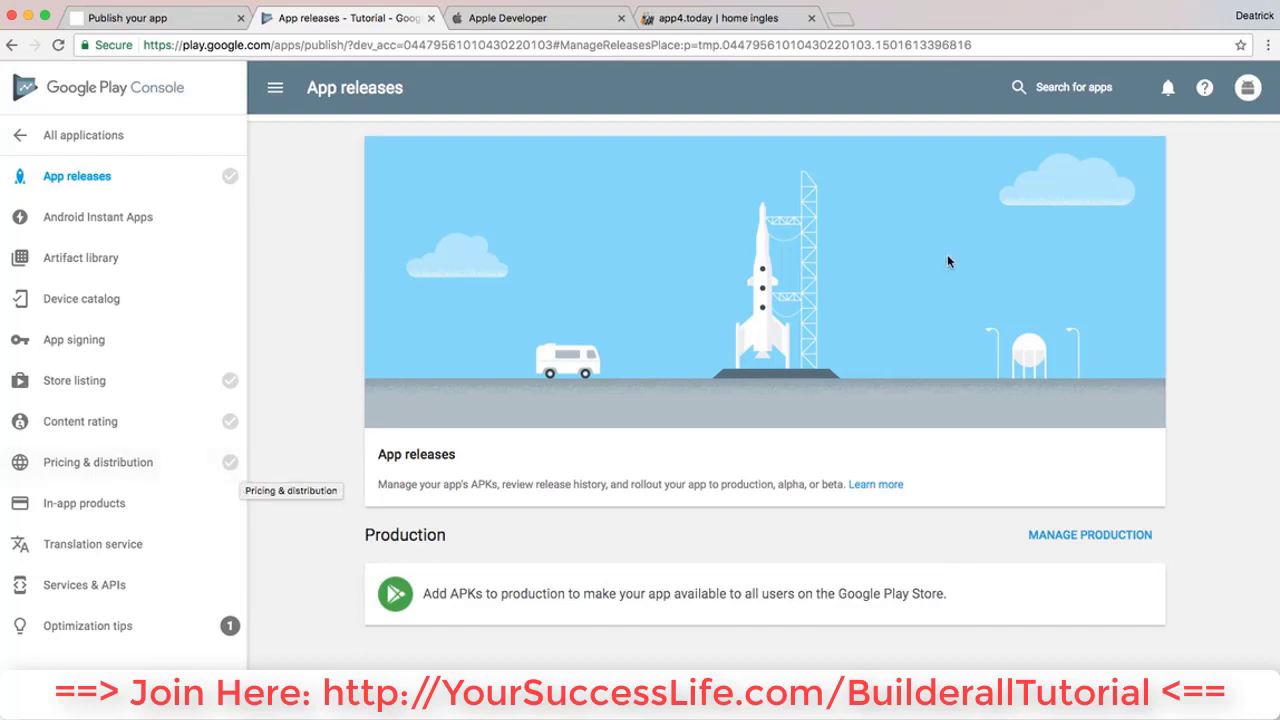
scroll(1046, 194, "up", 3)
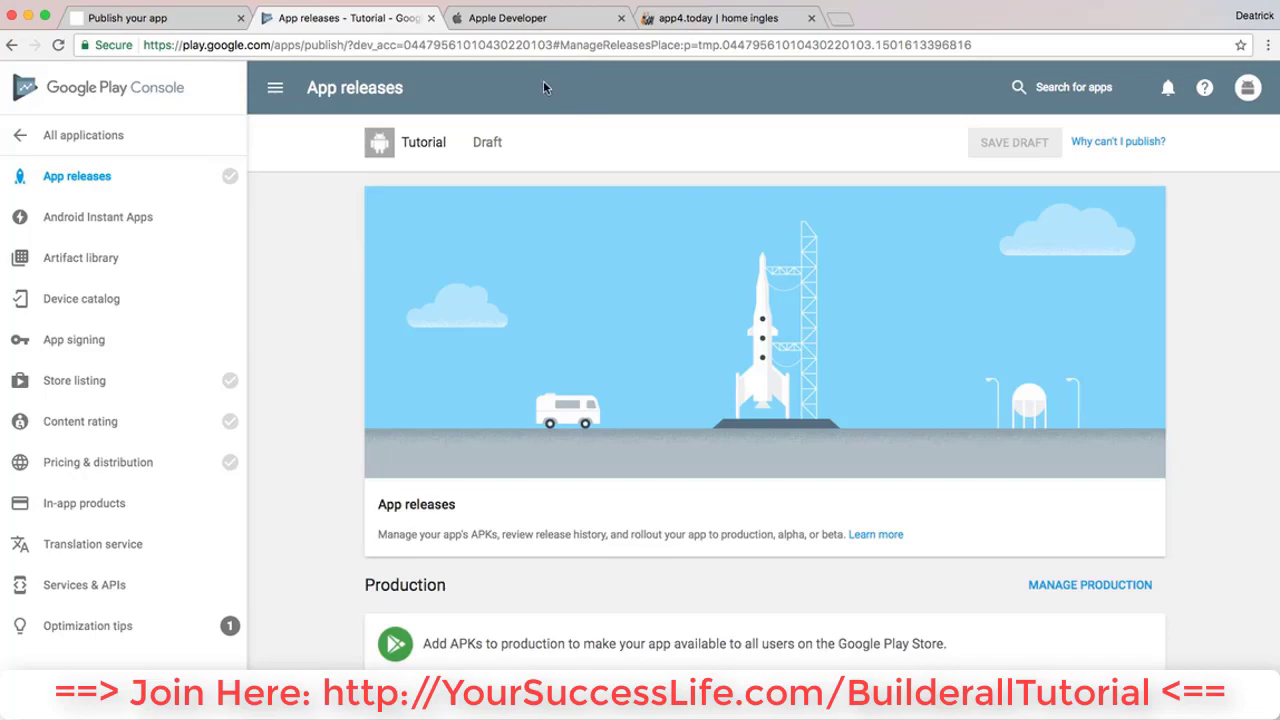
left_click(510, 18)
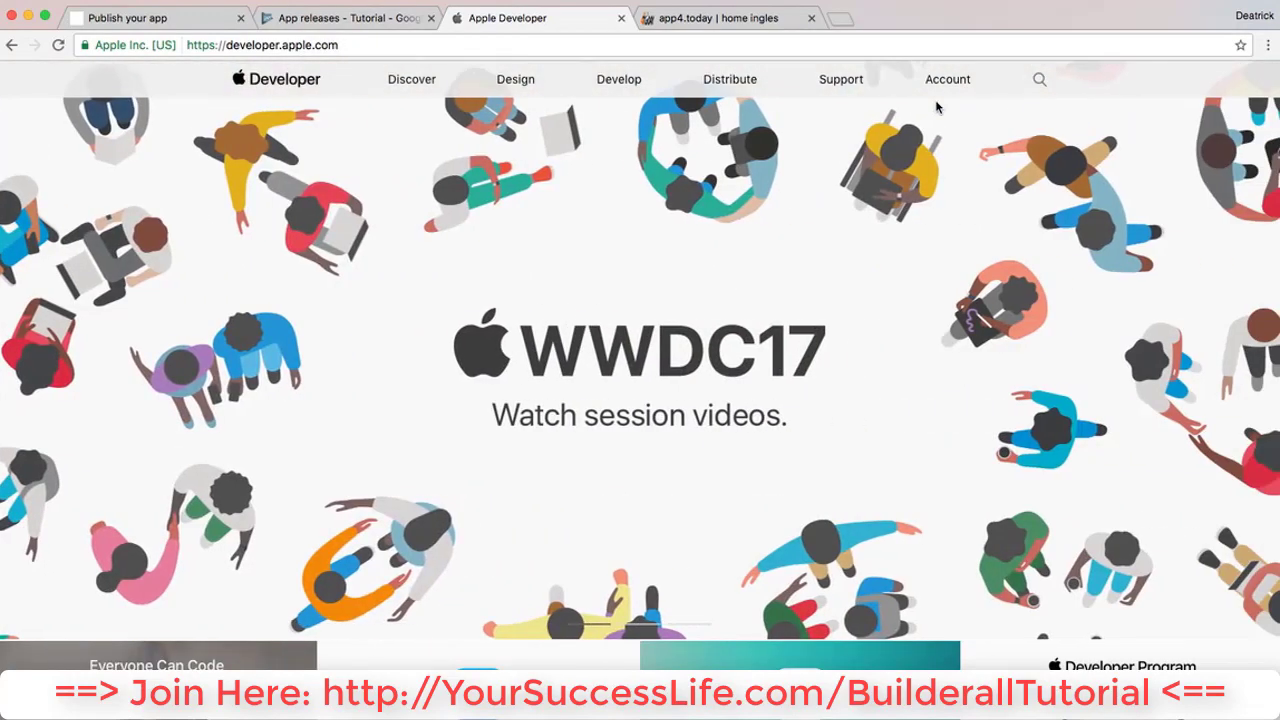
Step: Reach iTunes Connect via the Apple Developer Account and open My Apps with all statuses shown
left_click(950, 84)
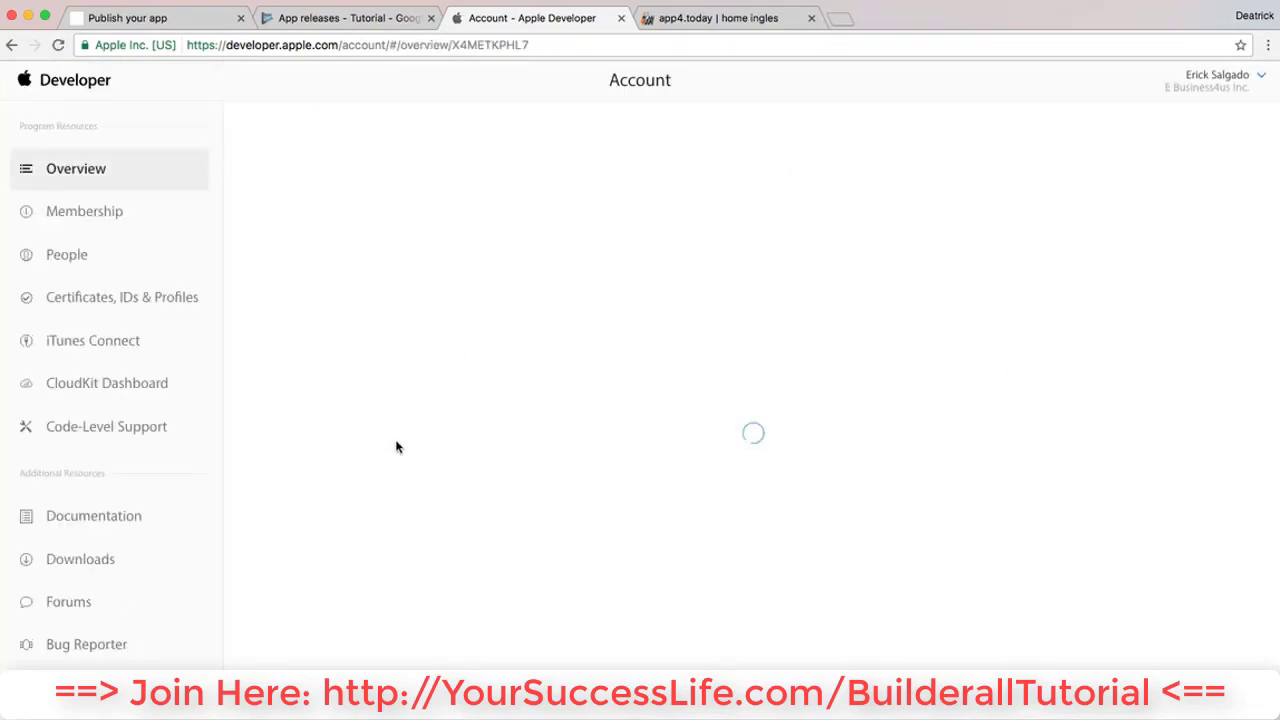
left_click(1008, 427)
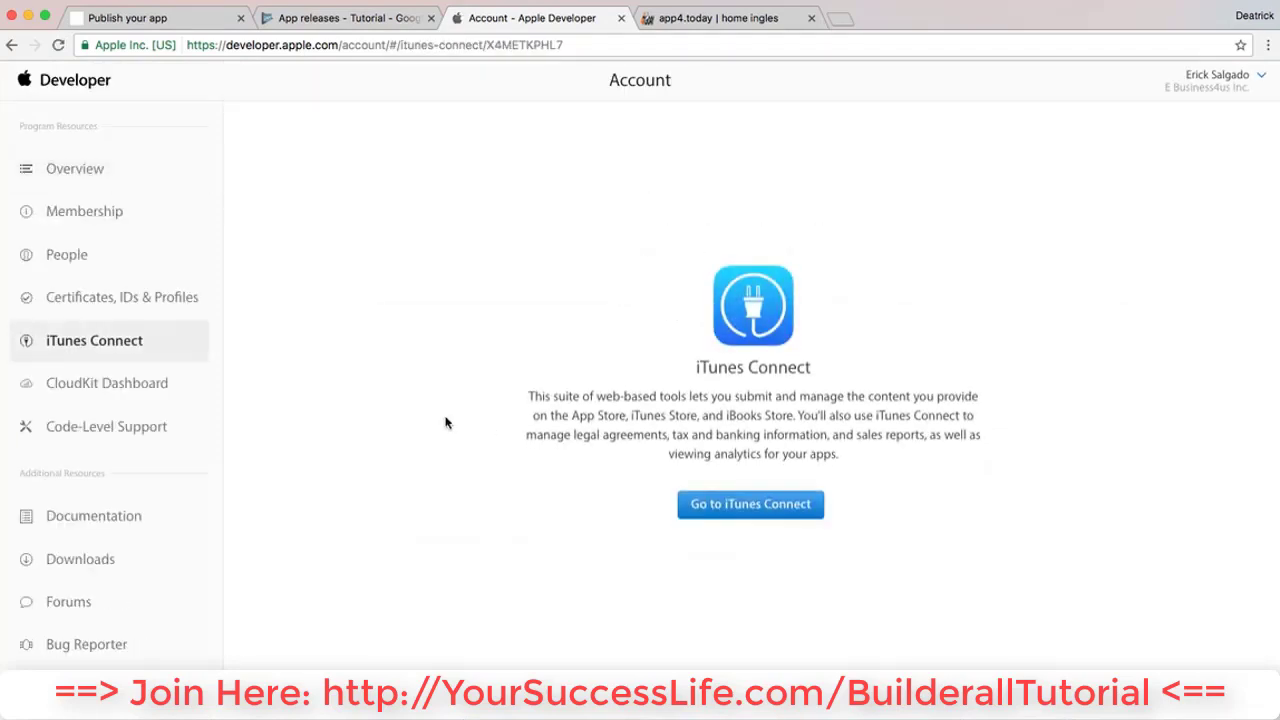
left_click(733, 508)
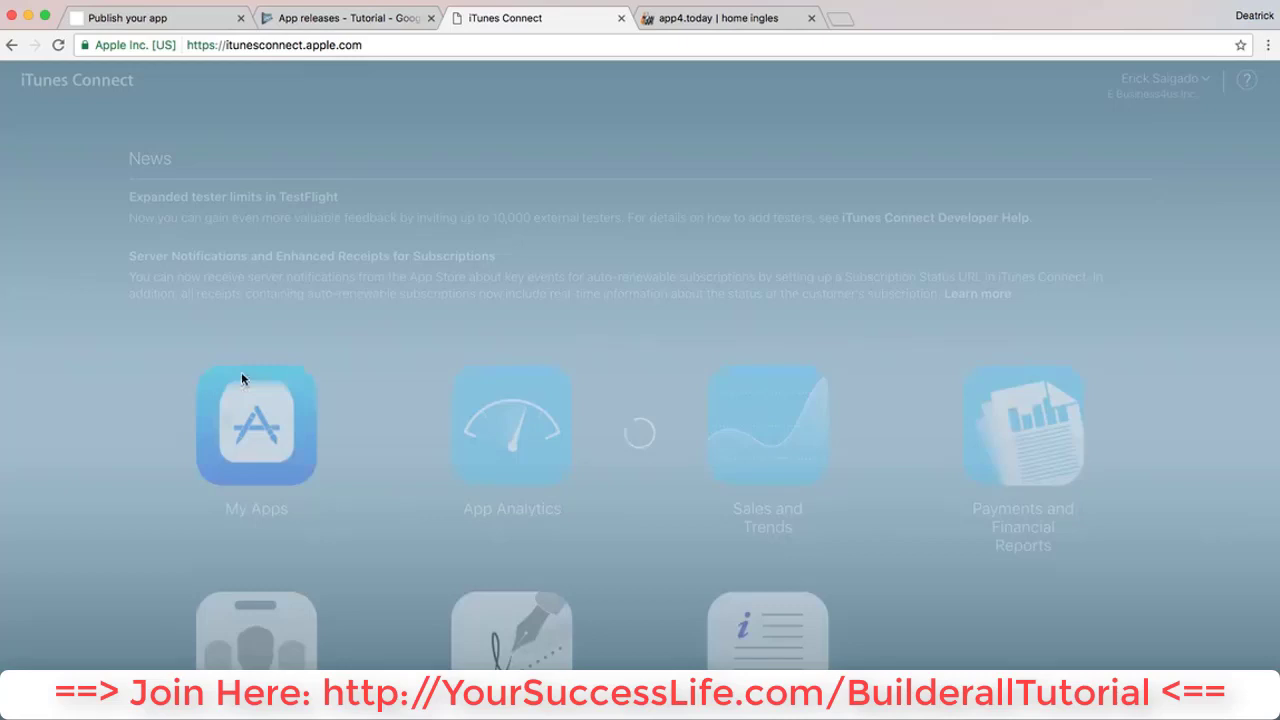
left_click(268, 477)
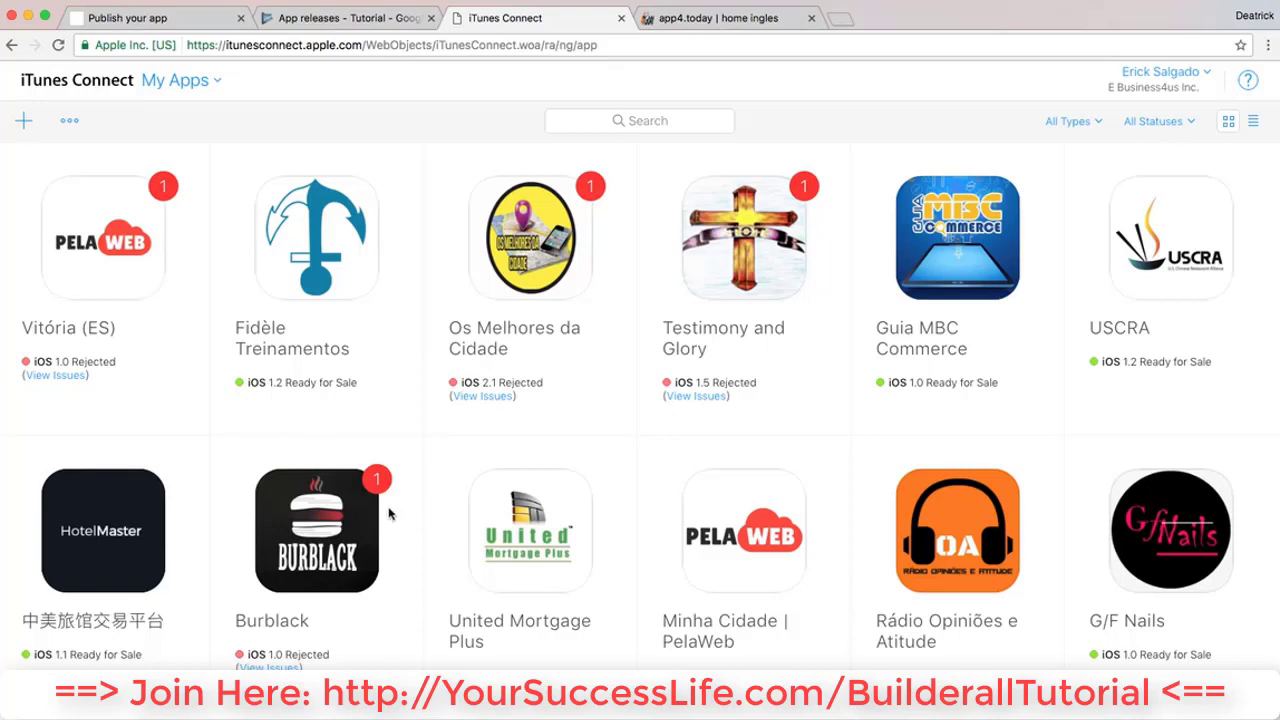
left_click(1156, 122)
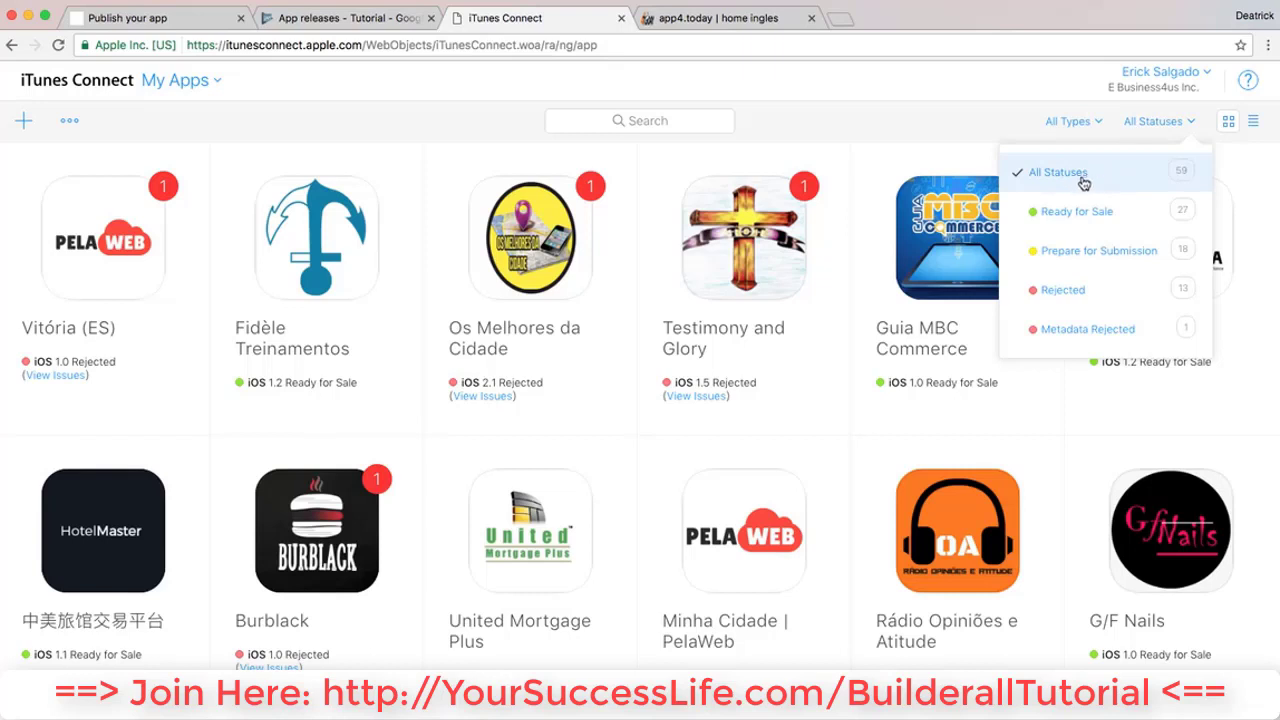
left_click(905, 125)
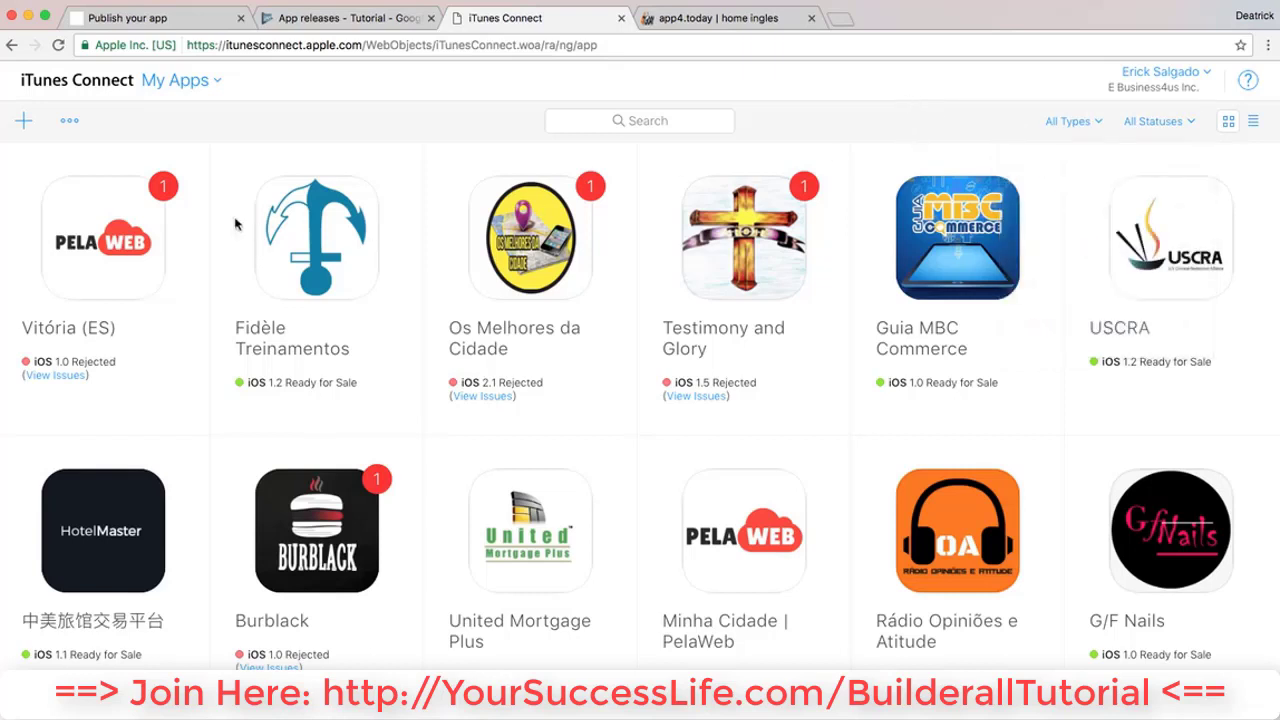
left_click(23, 121)
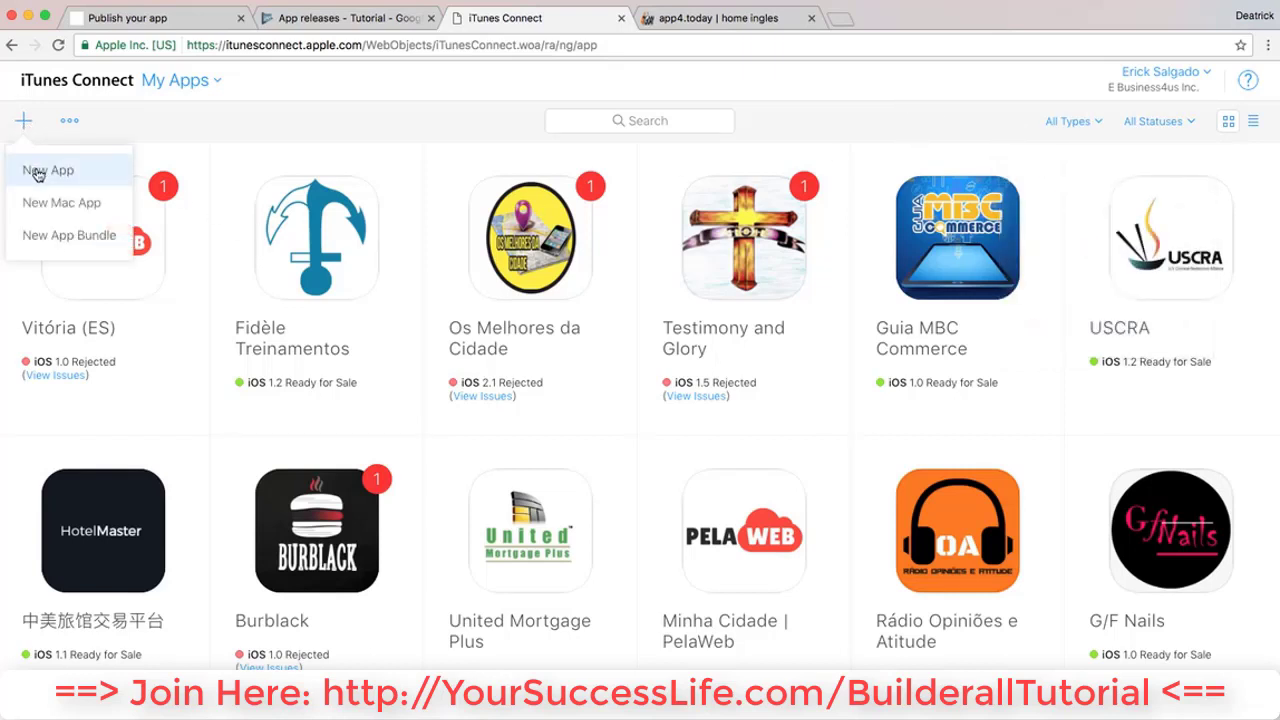
left_click(38, 172)
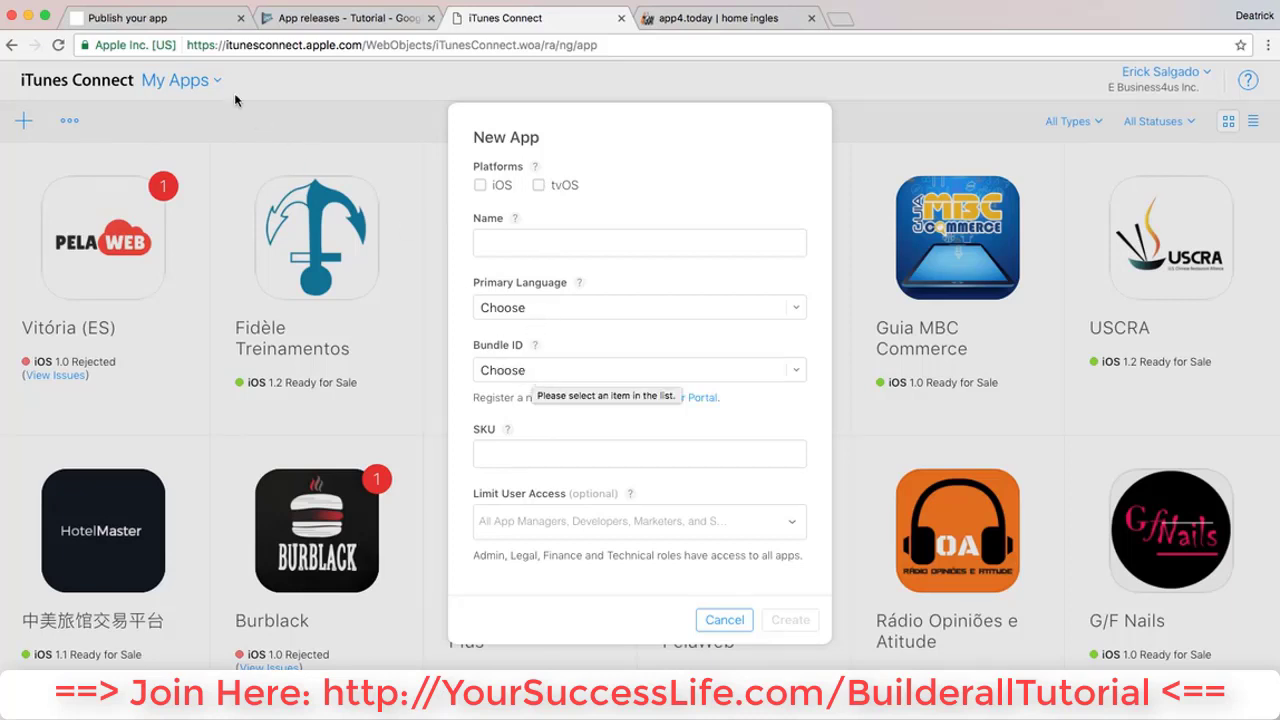
left_click(193, 20)
left_click_drag(702, 223, 424, 196)
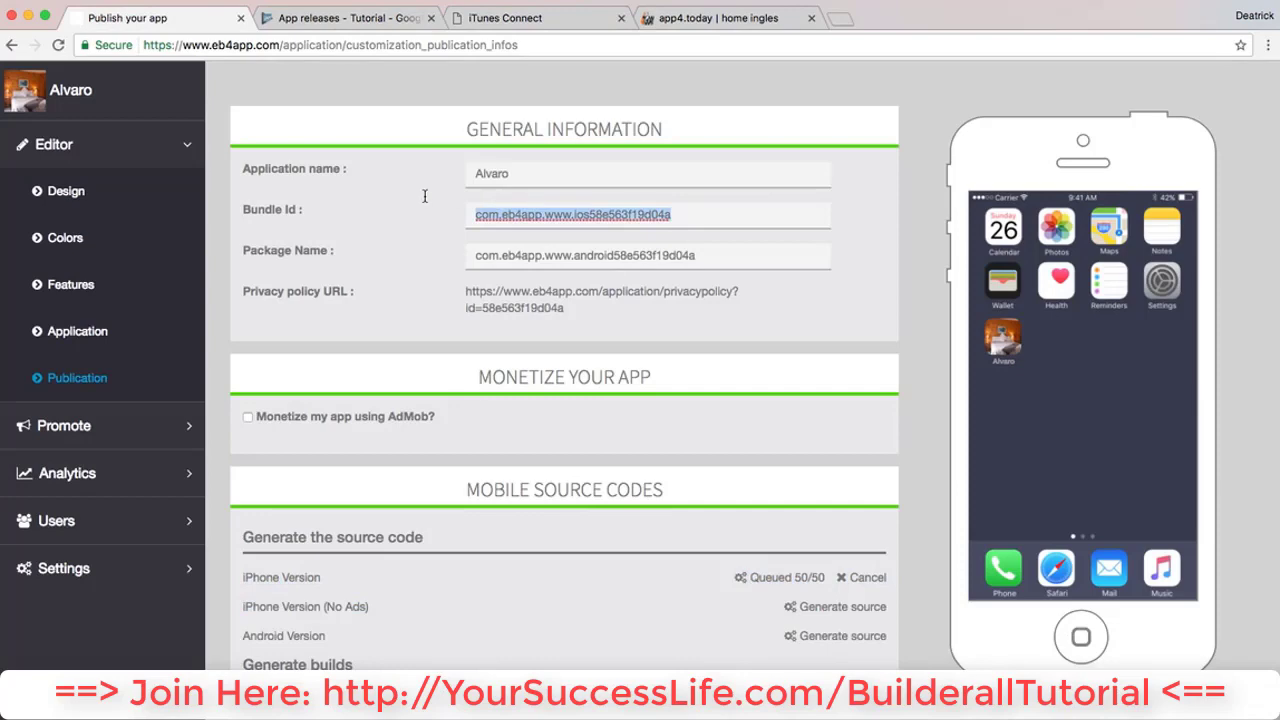
left_click(373, 20)
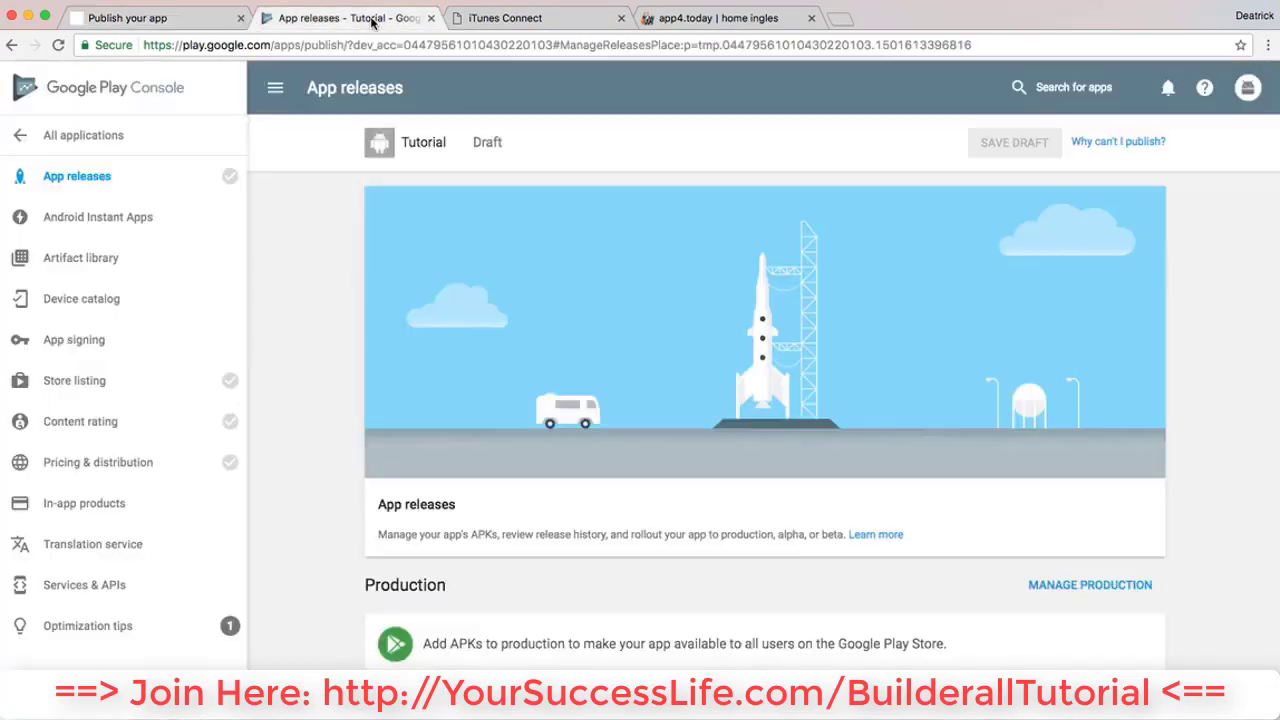
left_click(480, 18)
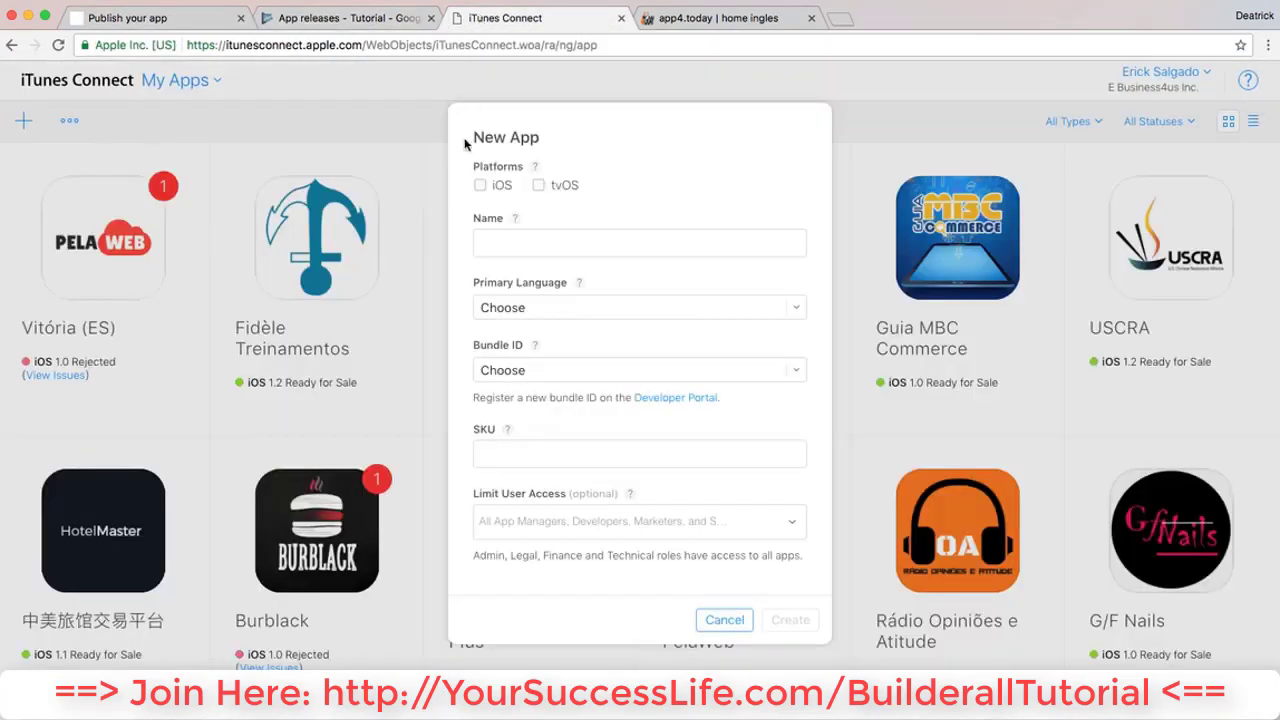
left_click(725, 619)
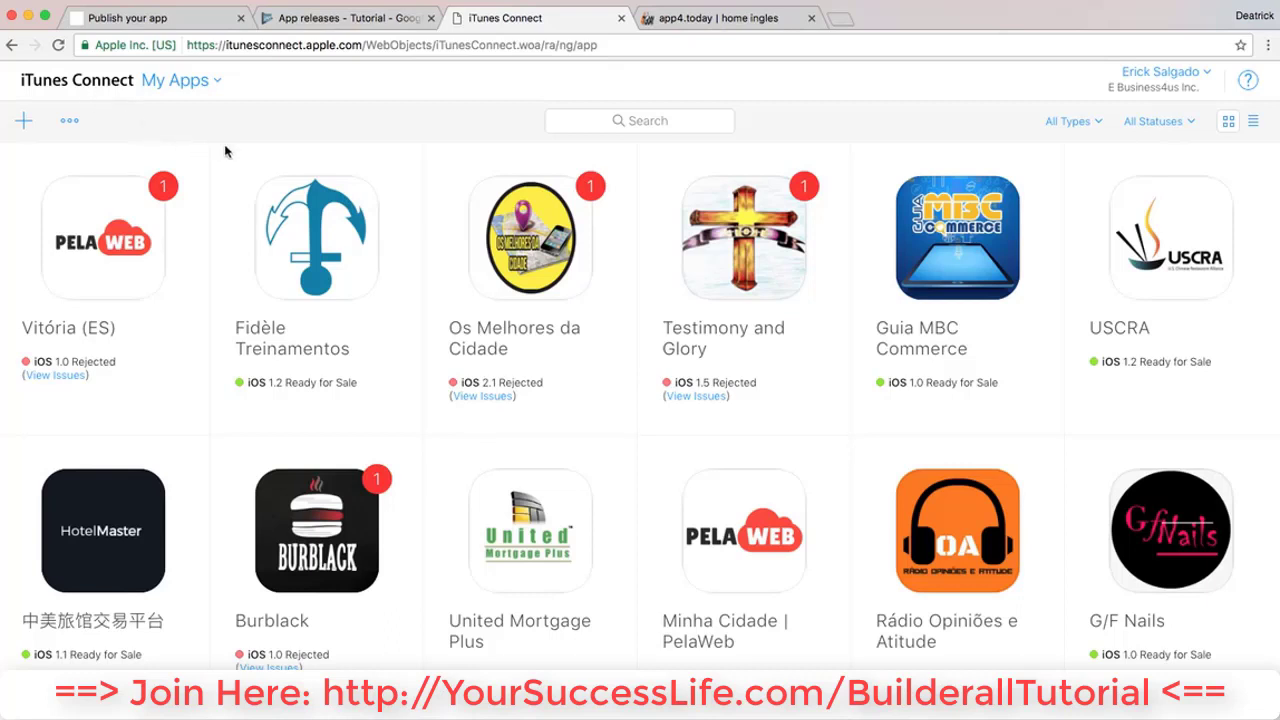
Step: Open Vitória (ES)'s rejected iOS 1.0 version and detach build 1.0 (1.0.1)
left_click(108, 232)
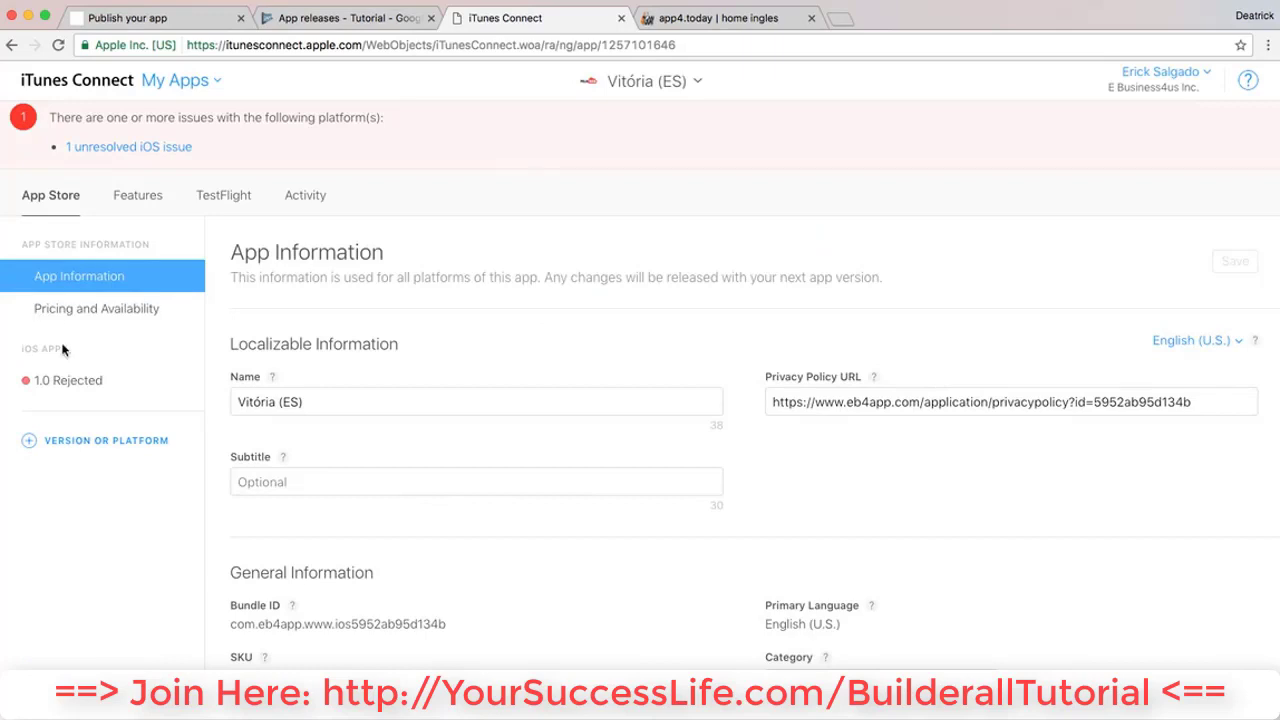
left_click(85, 380)
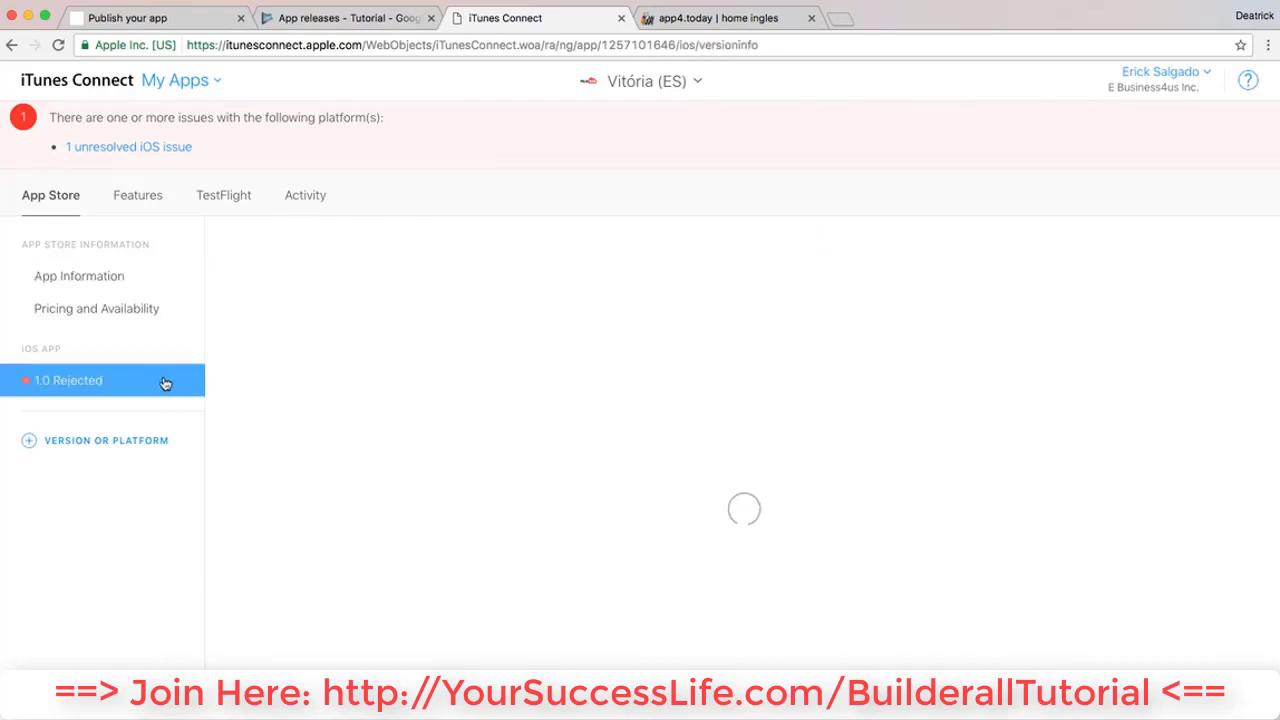
scroll(343, 440, "down", 15)
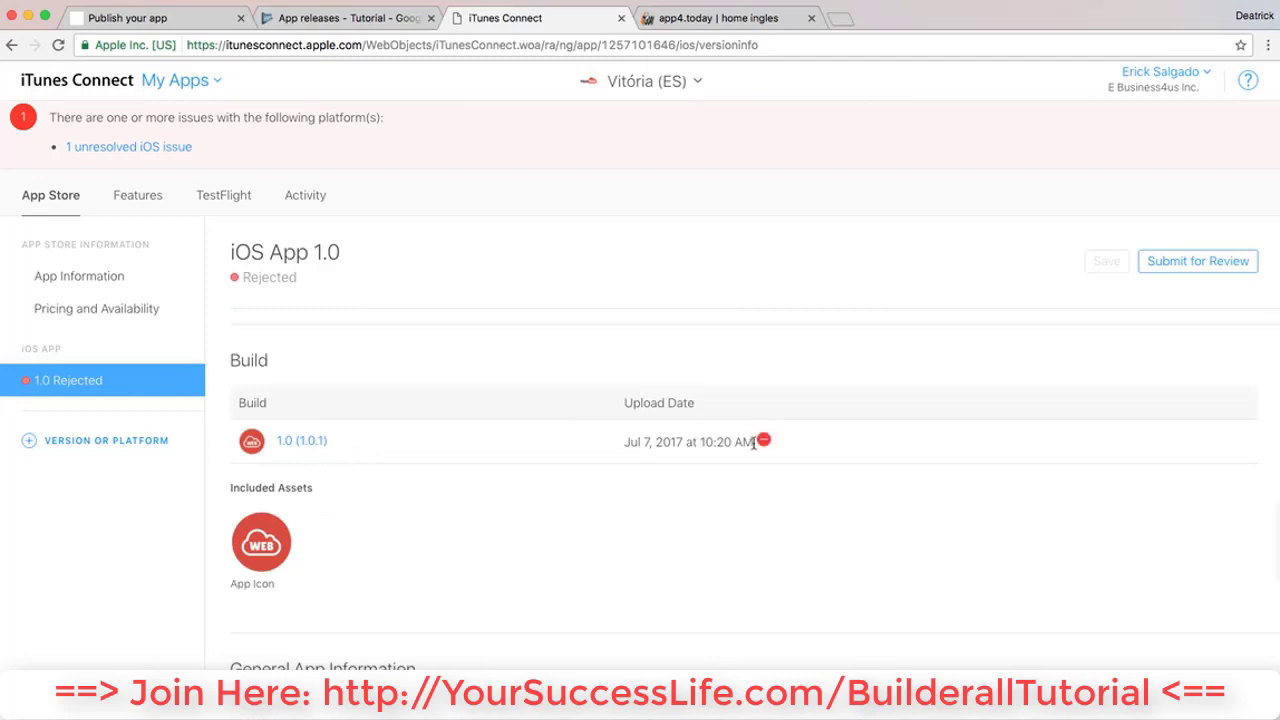
left_click(764, 441)
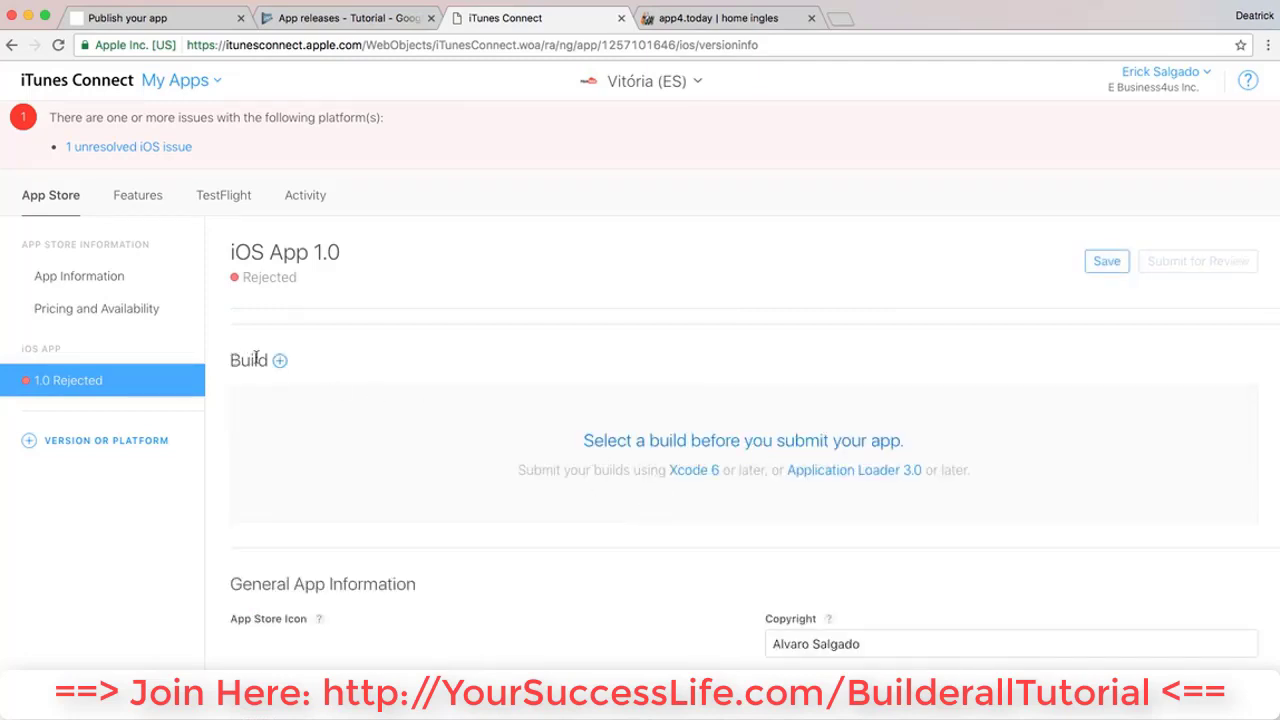
scroll(311, 357, "up", 10)
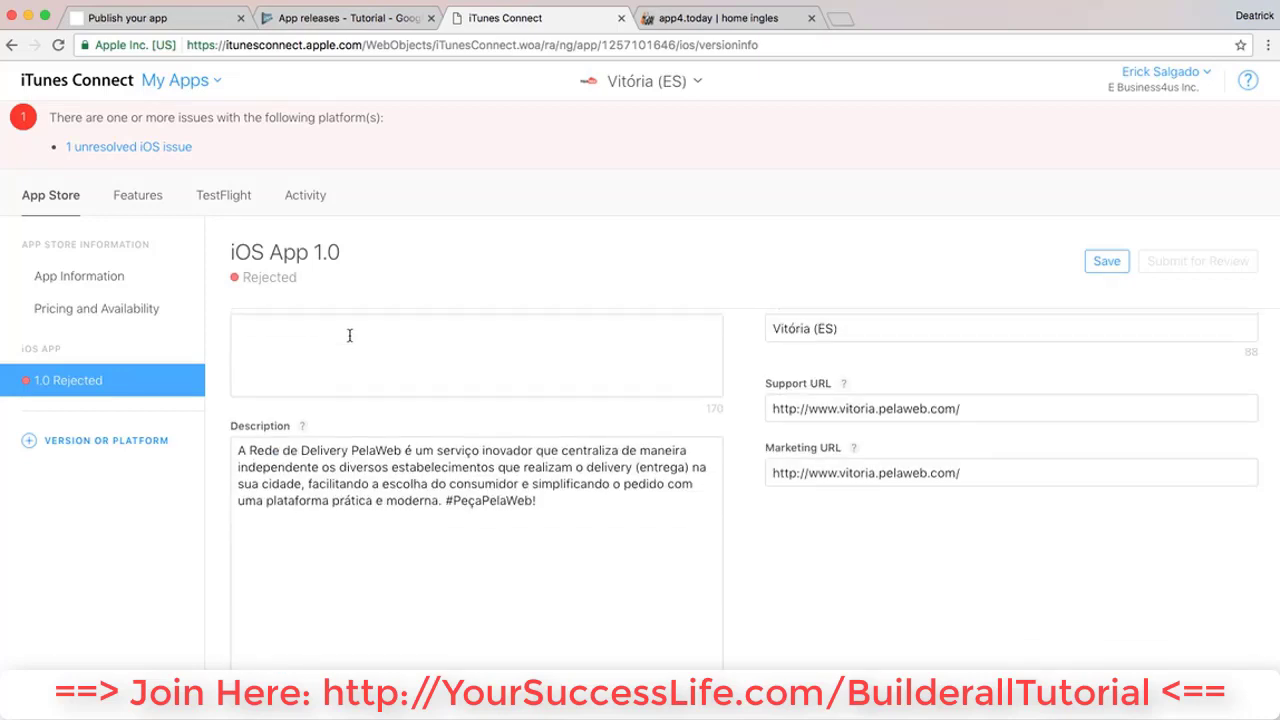
scroll(350, 340, "down", 10)
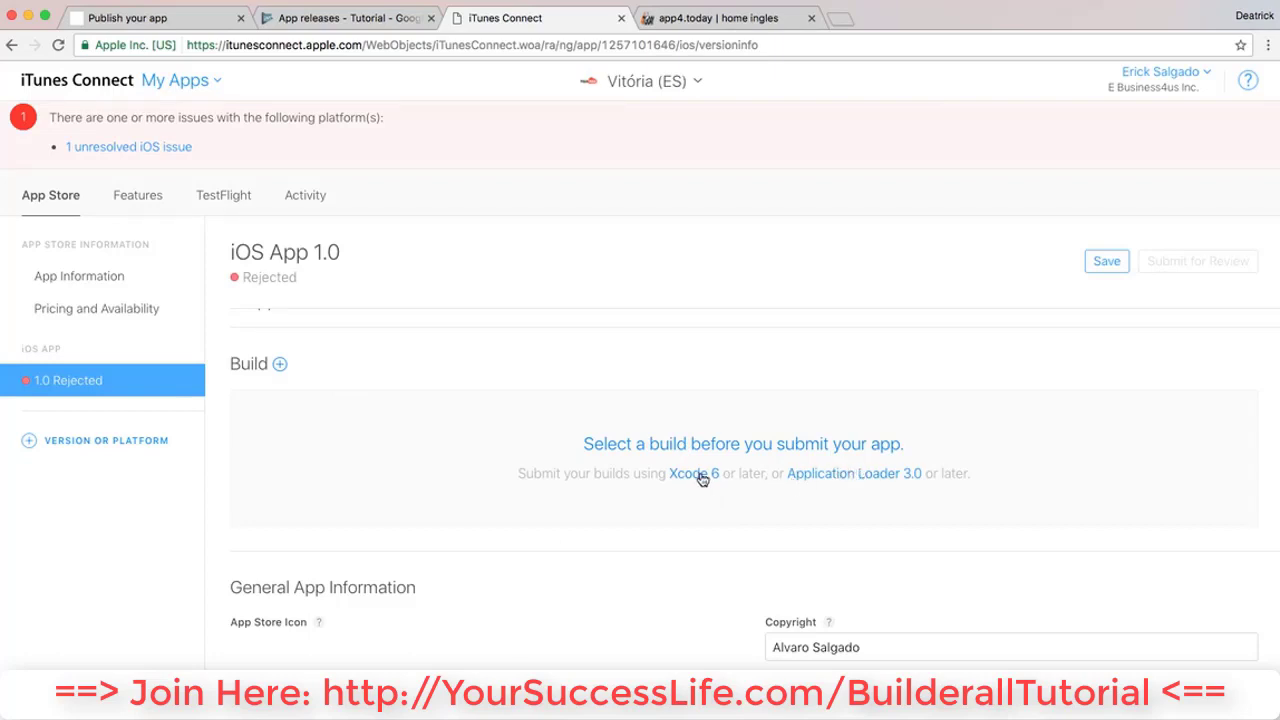
left_click(188, 17)
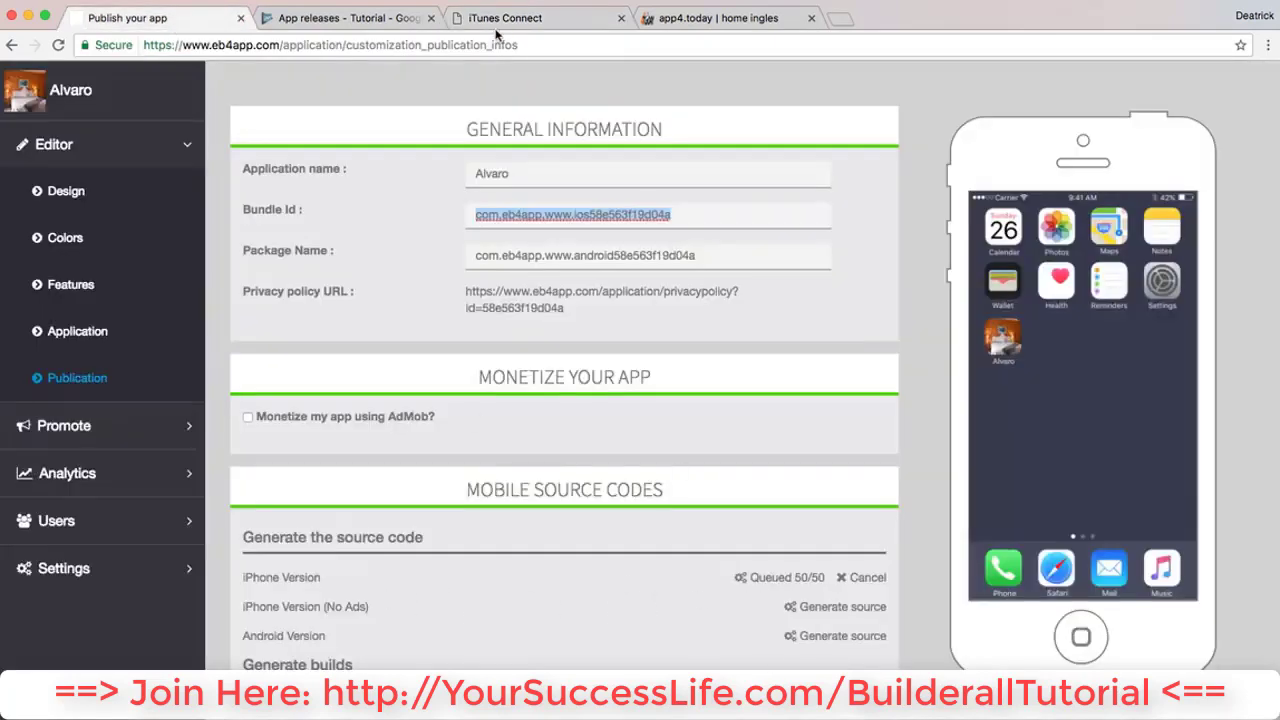
left_click(496, 30)
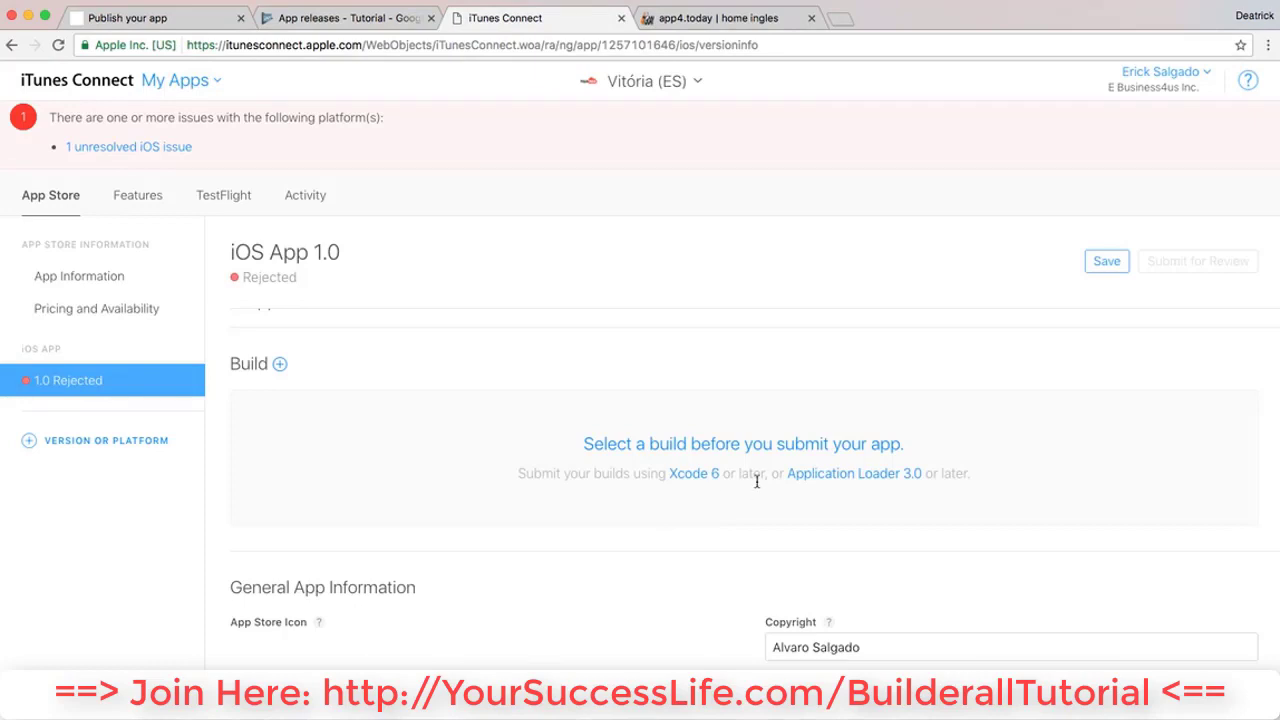
Step: Select build 1.0 (1.0.1) for the Vitória (ES) iOS 1.0 version and confirm it
left_click(596, 446)
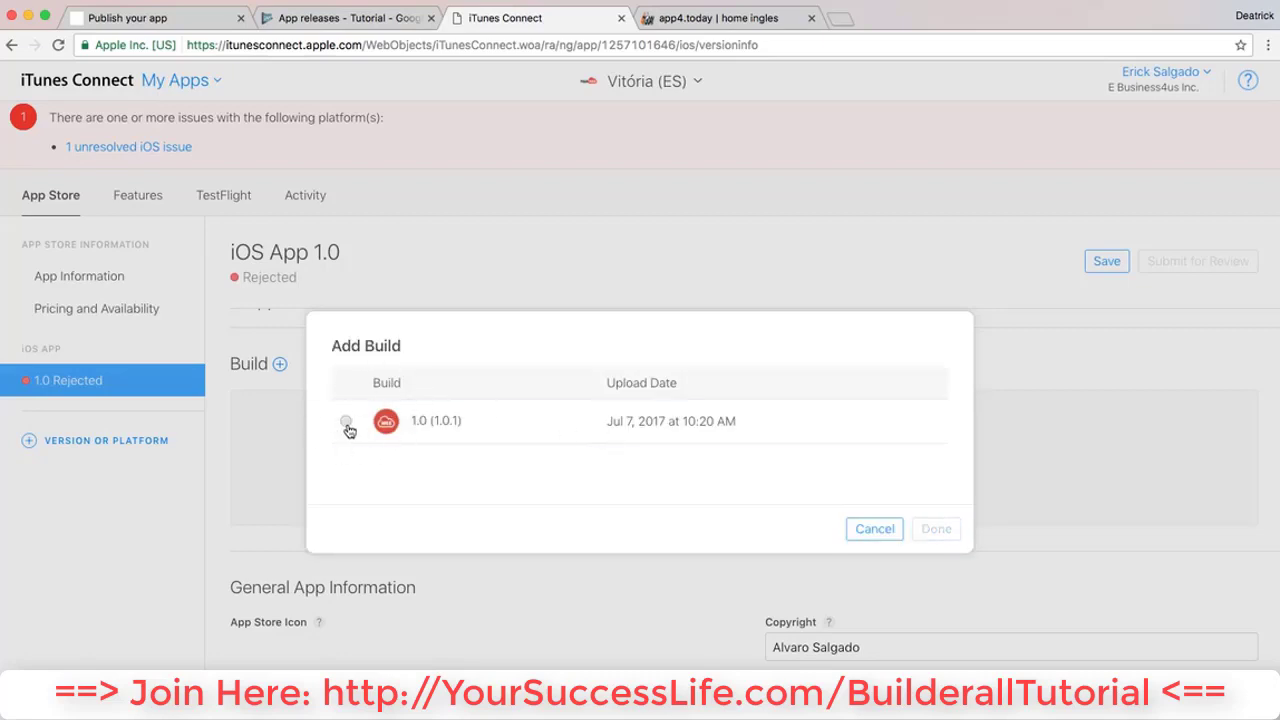
left_click(346, 421)
left_click(935, 530)
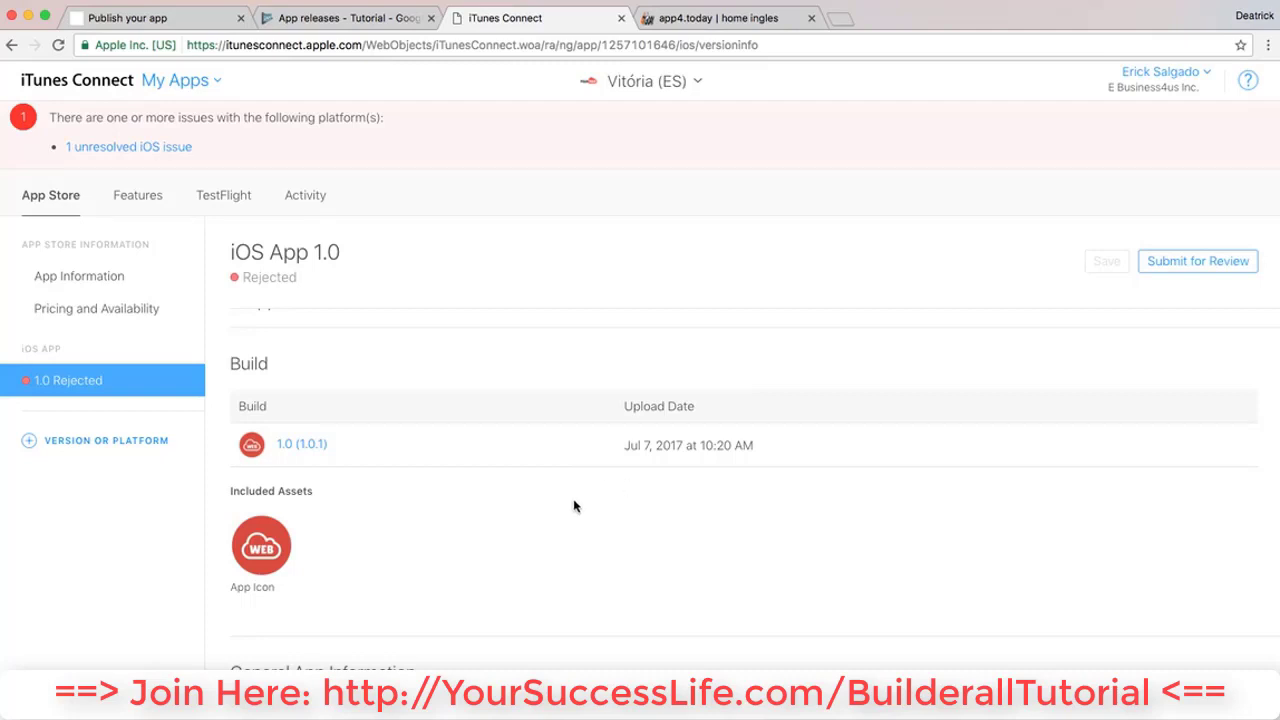
scroll(574, 506, "up", 5)
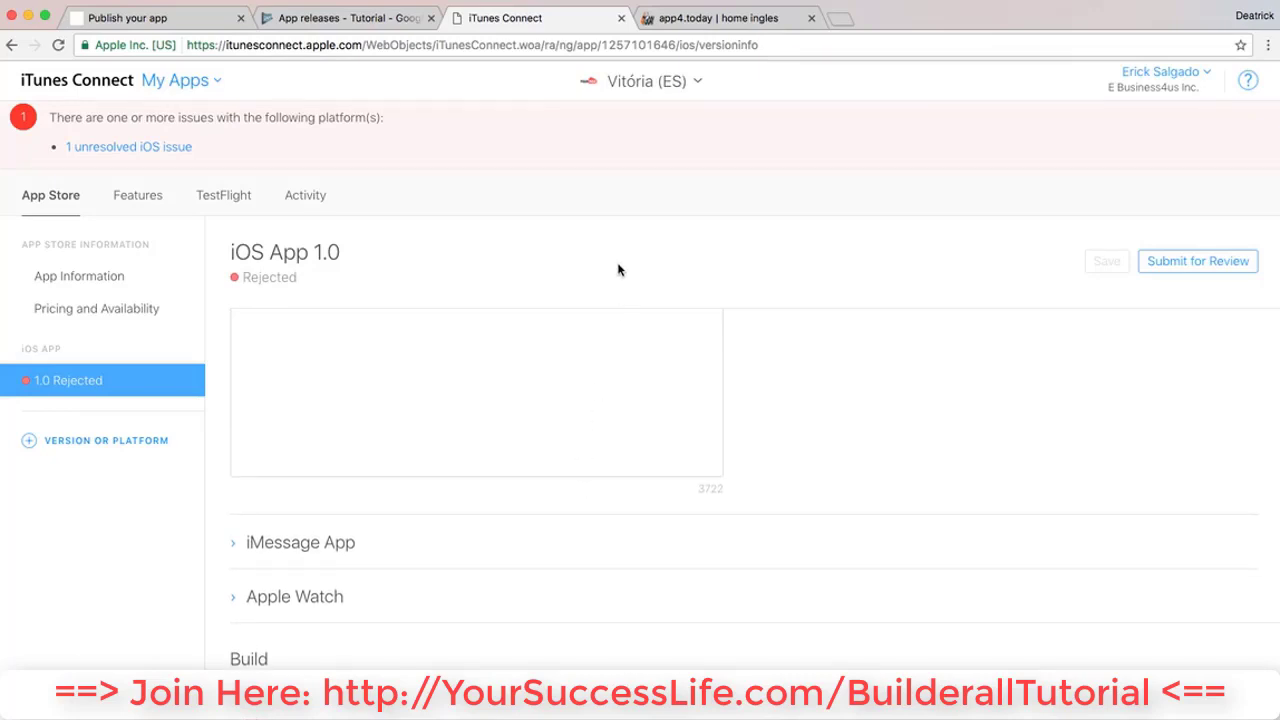
Step: Visit the App4Today page, then return via iTunes Connect to Tutorial's App releases
left_click(700, 19)
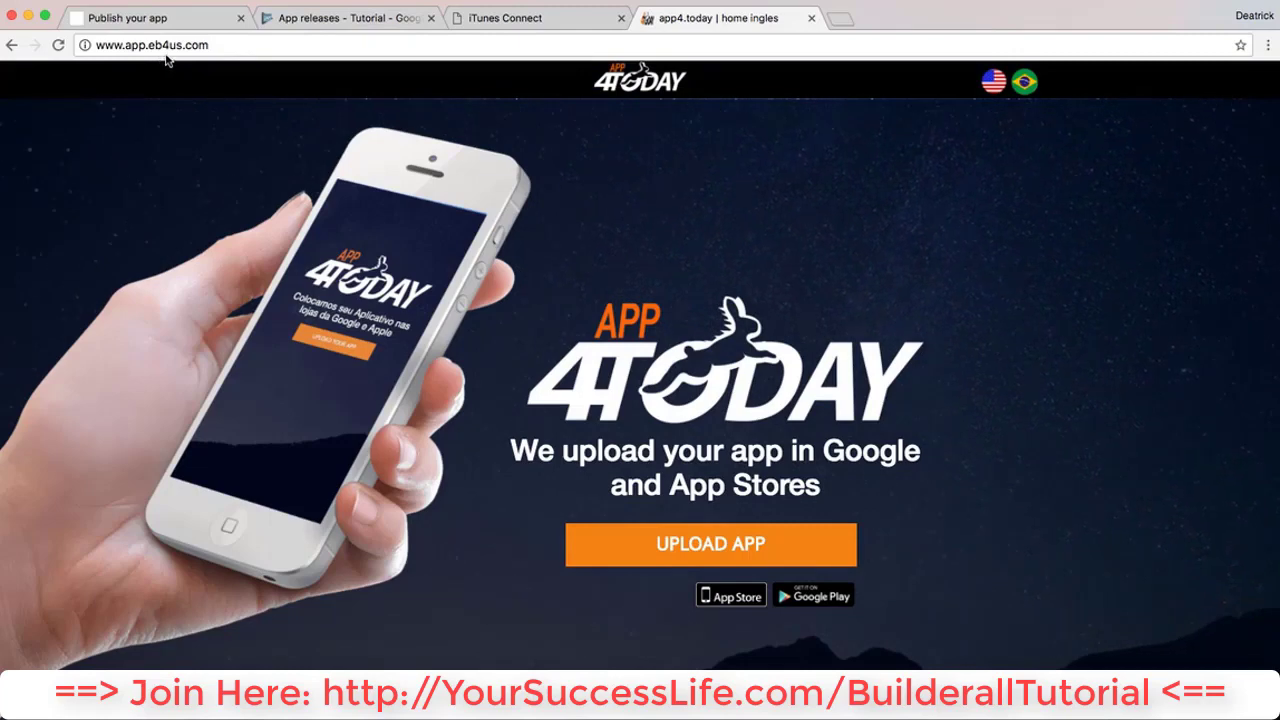
left_click(518, 20)
left_click(330, 18)
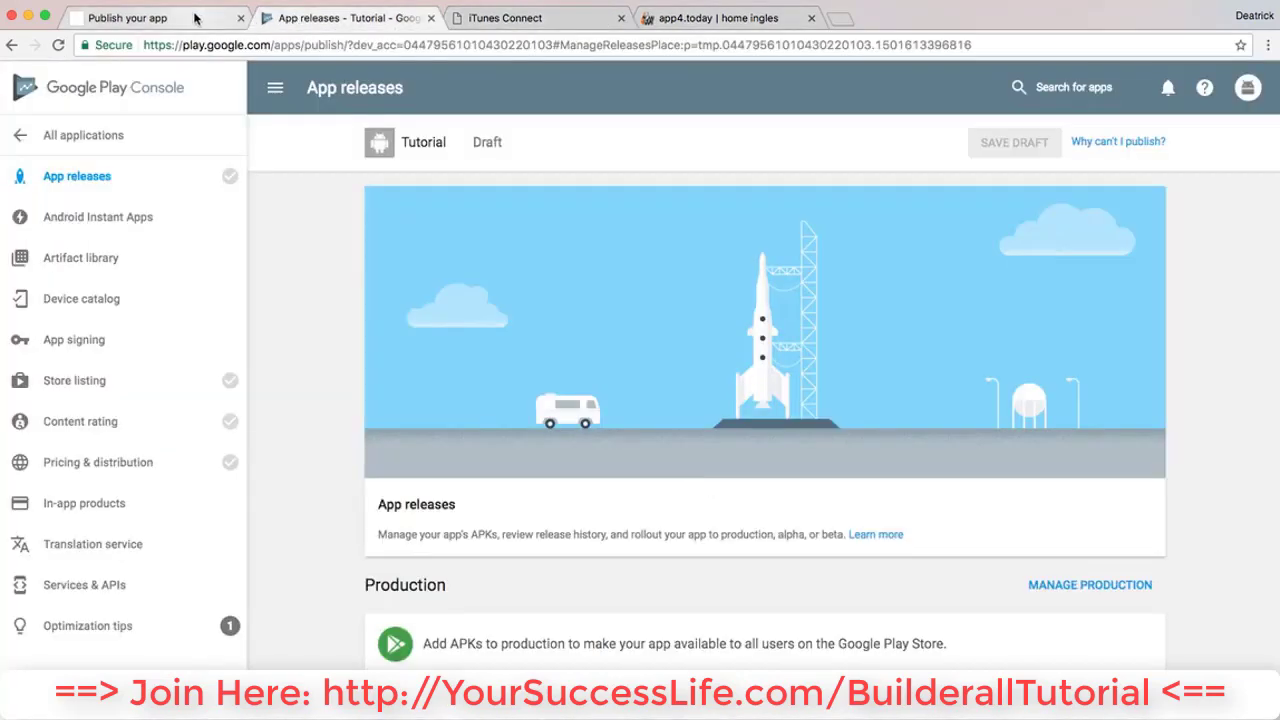